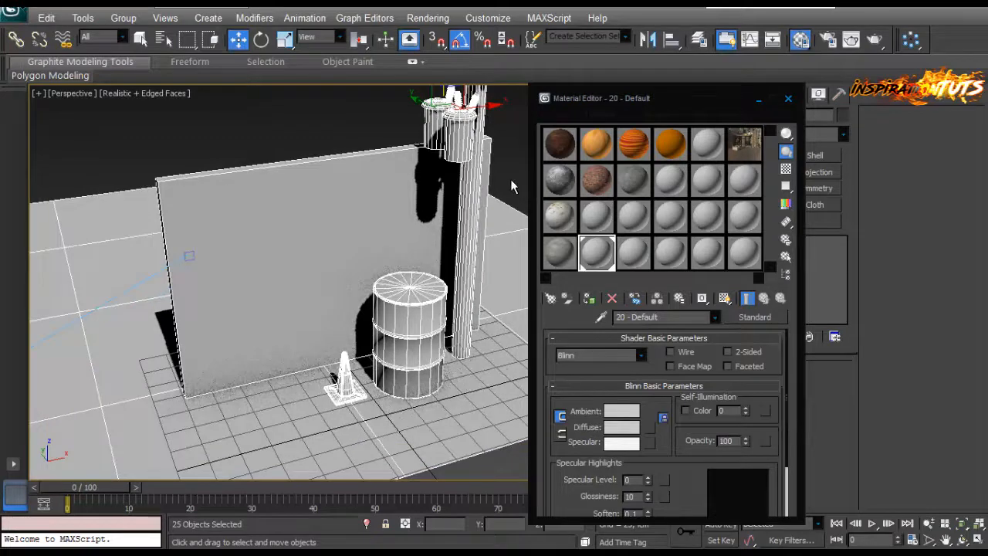
Select all the scene objects and set their object color to black, leaving random color assignment enabled
click(510, 179)
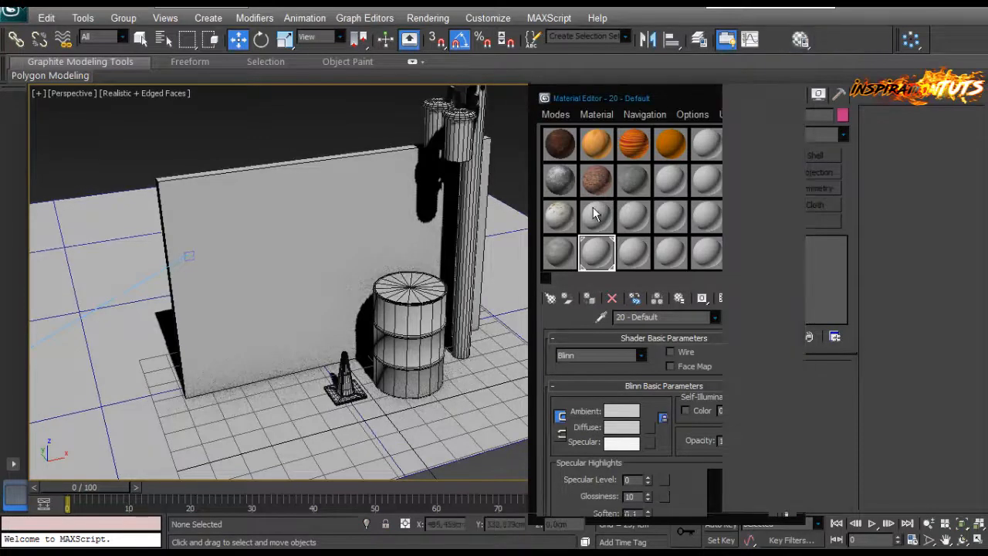
drag(348, 305, 278, 452)
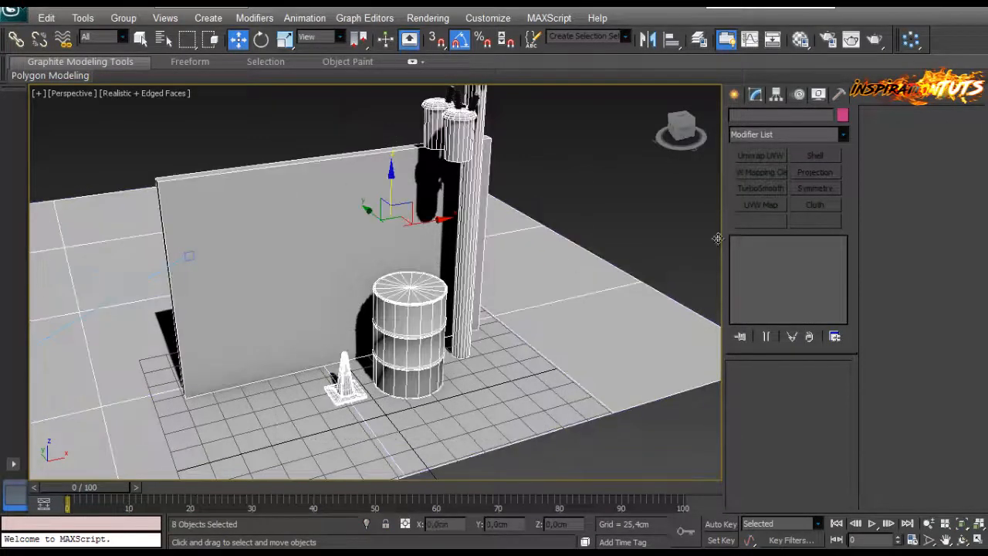
click(842, 115)
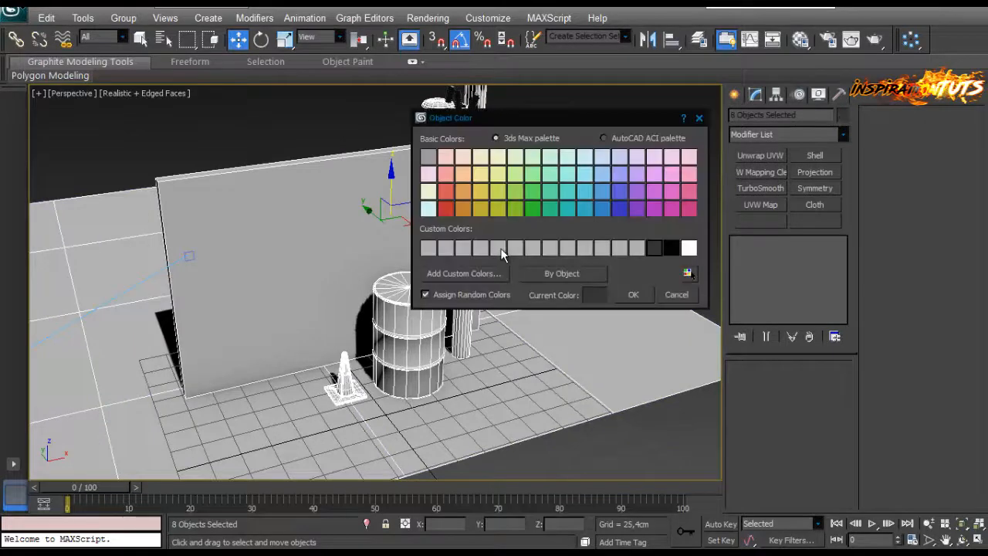
click(630, 299)
click(650, 229)
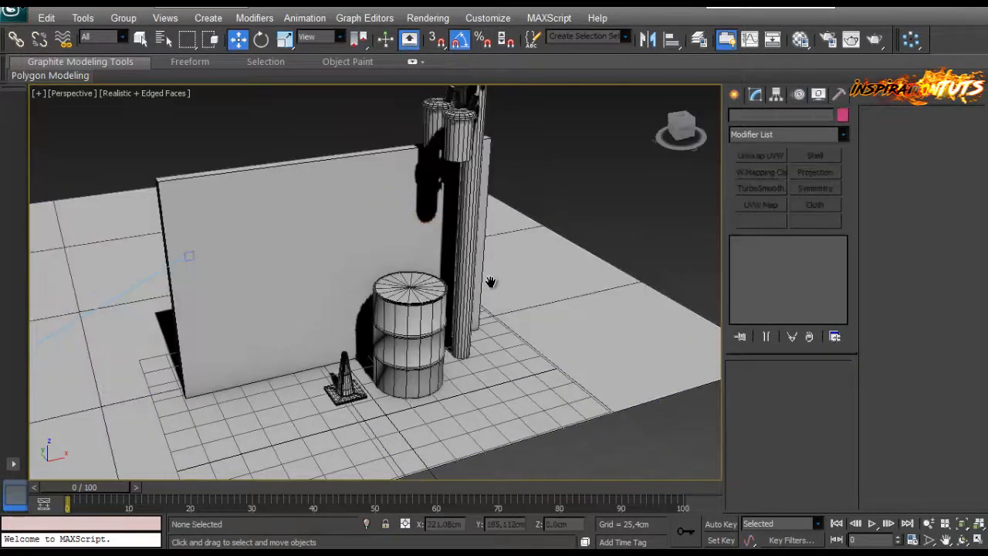
Open the Material Editor and set the diffuse color of the 20 - Default material to dark grey
scroll(491, 281, down, 3)
scroll(454, 240, up, 5)
scroll(453, 239, down, 3)
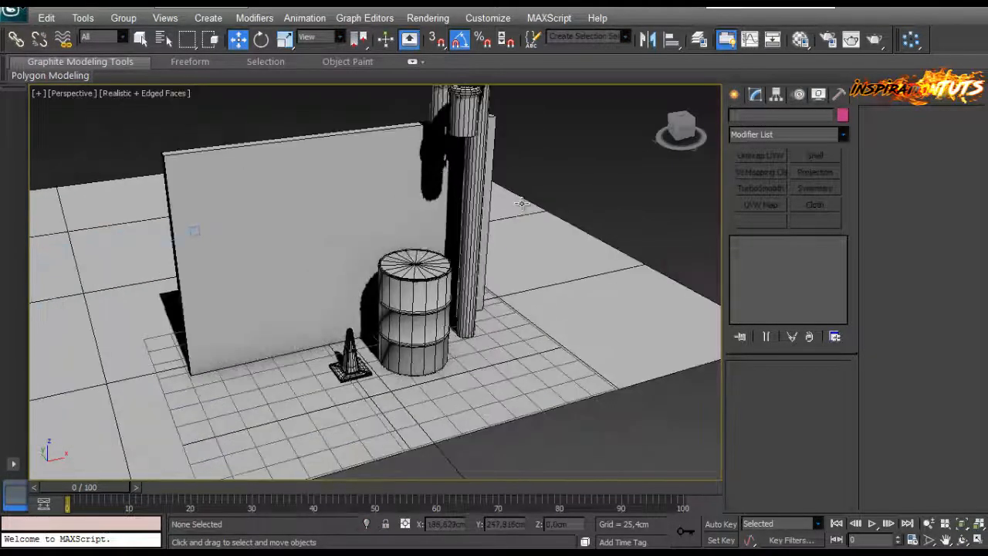
key(m)
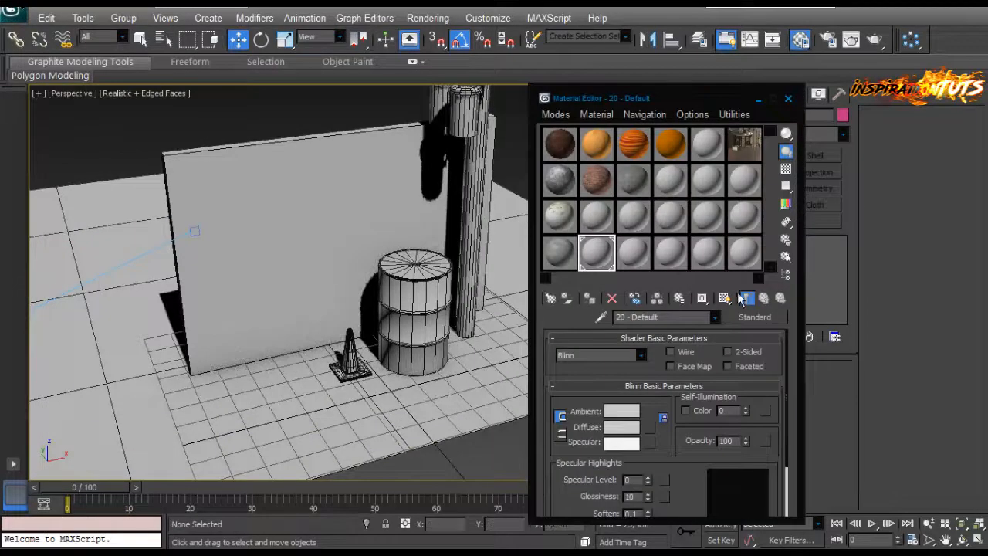
click(635, 429)
drag(464, 173, 459, 118)
click(573, 228)
alt+middle_drag(474, 249, 443, 198)
scroll(442, 199, up, 6)
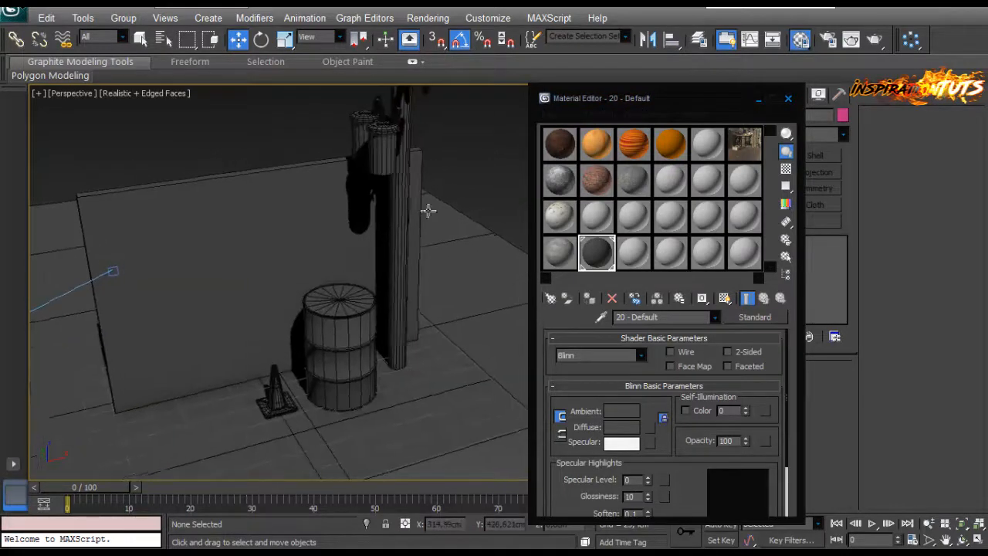
Add a Bitmap map to the diffuse color of the 20 - Default material without choosing an image file
middle_drag(381, 258, 484, 242)
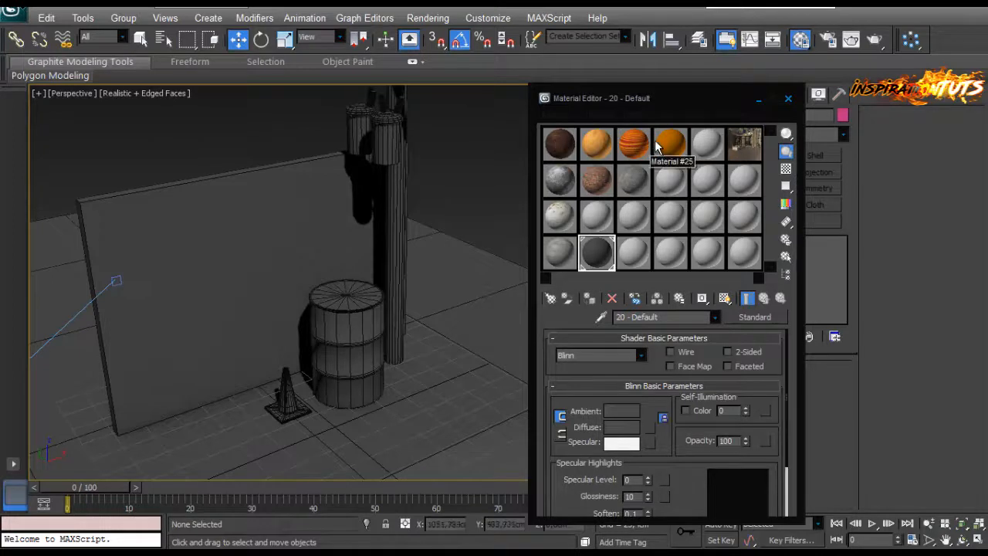
scroll(405, 232, up, 3)
middle_drag(395, 251, 424, 233)
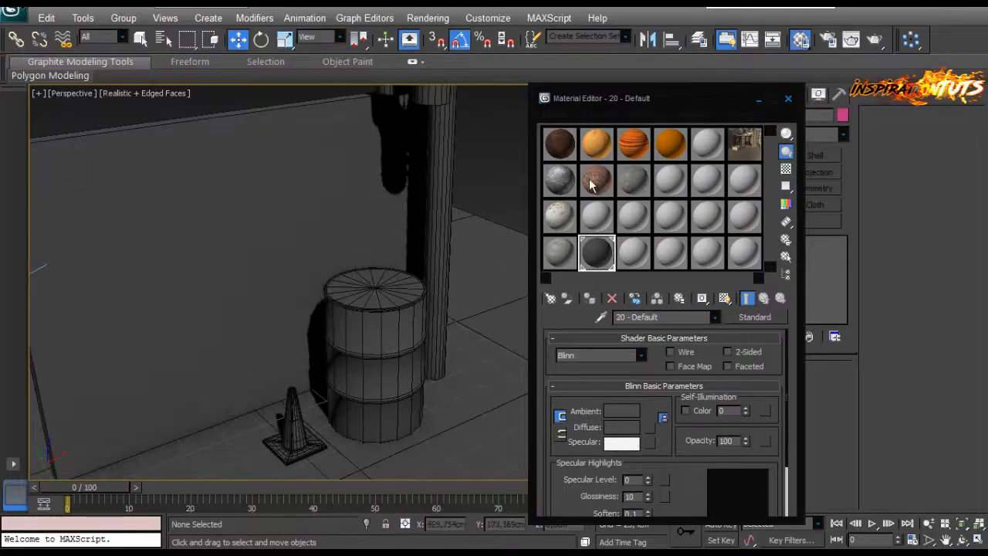
click(648, 426)
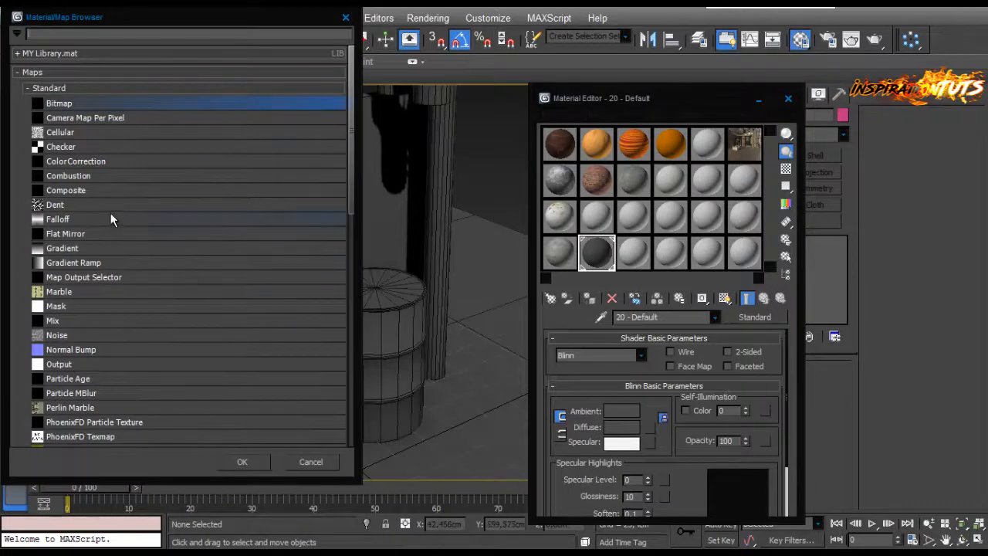
double_click(51, 106)
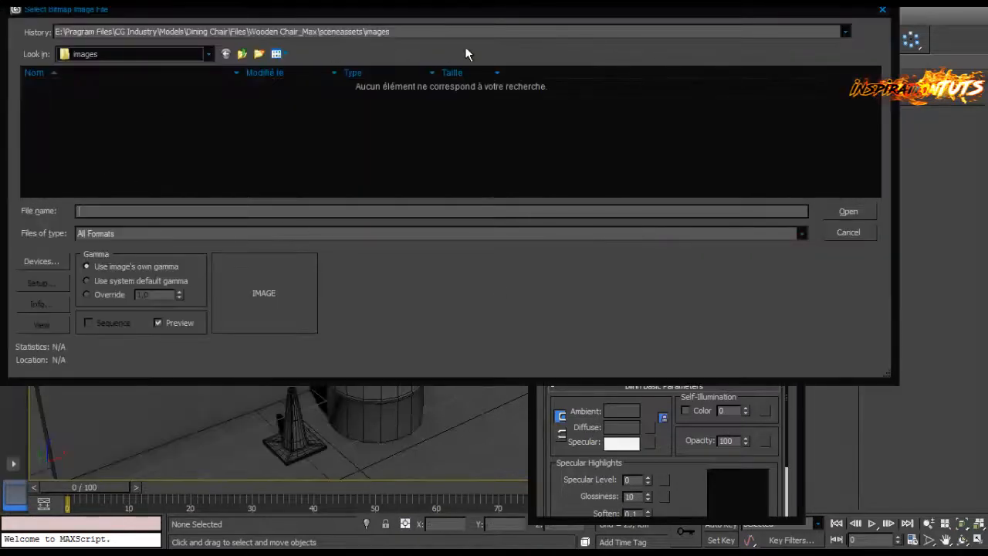
click(838, 231)
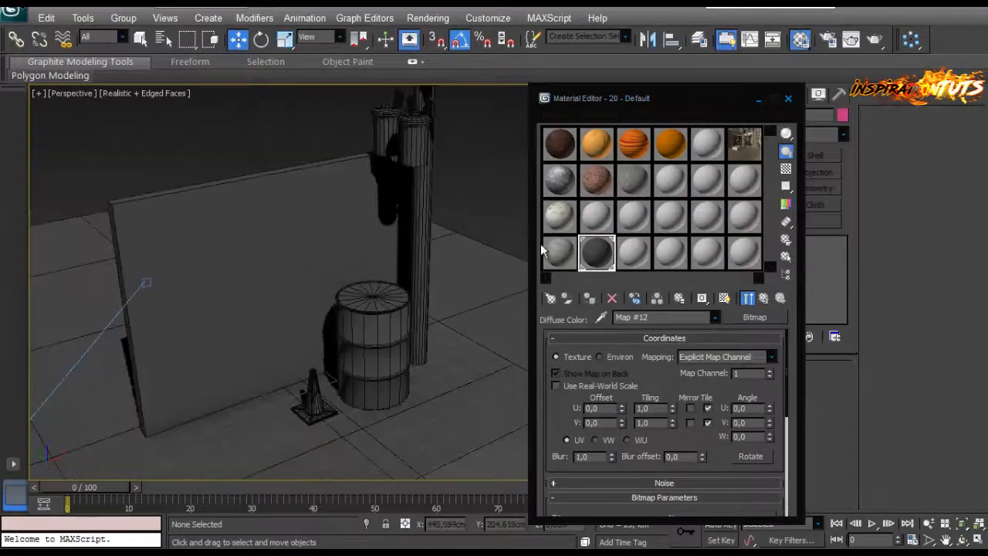
Activate the dark wood sample Material #25 and reposition the Material Editor and view to show the power pole
click(559, 160)
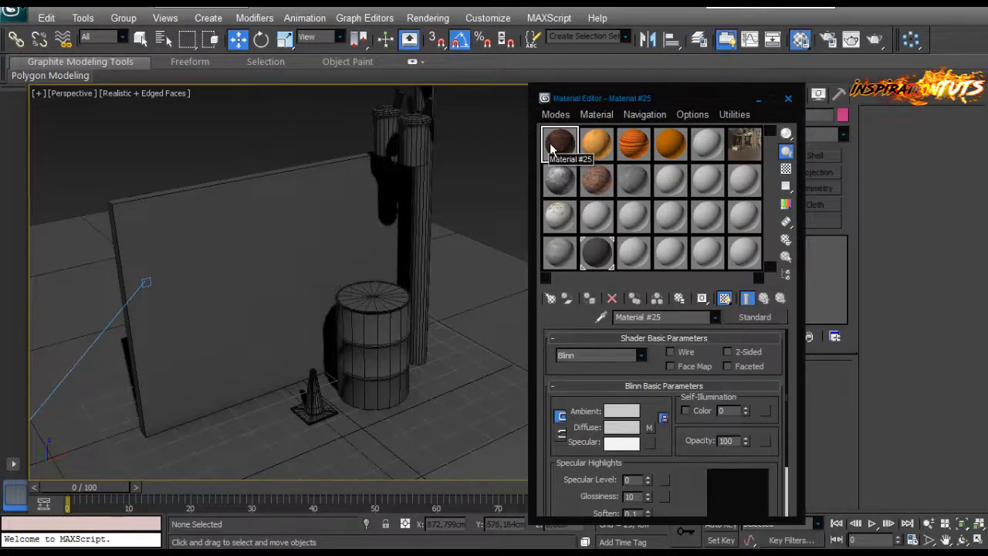
alt+middle_drag(375, 154, 360, 247)
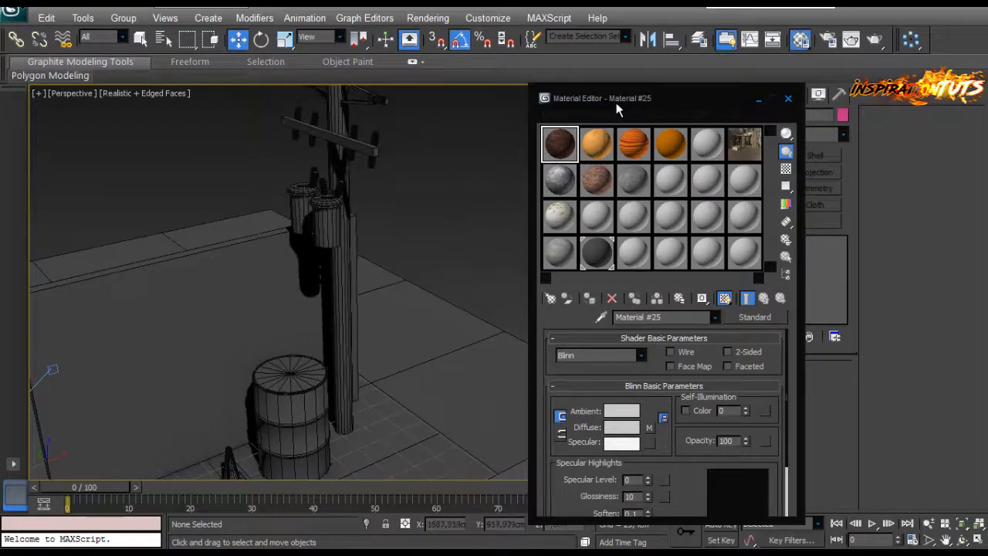
drag(616, 103, 653, 105)
middle_drag(320, 294, 342, 275)
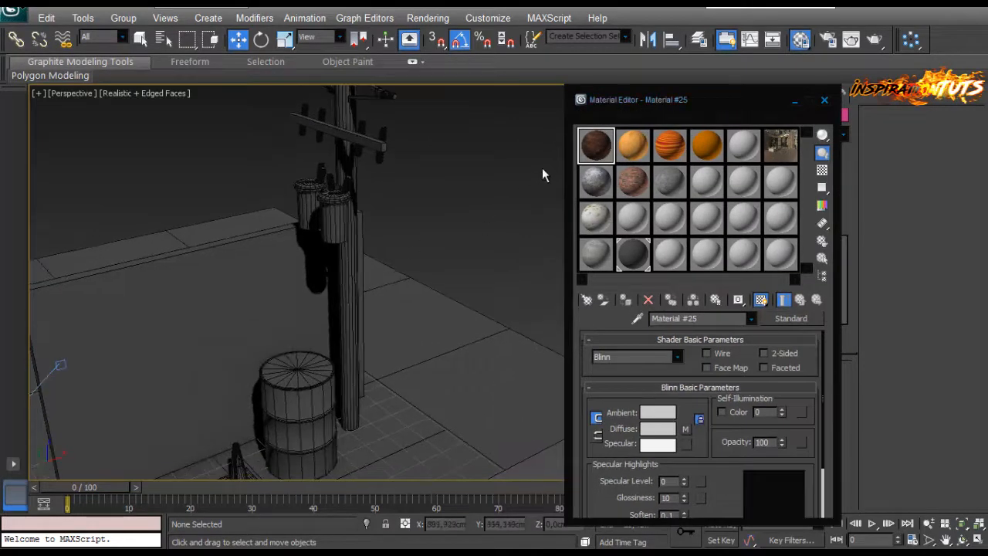
click(591, 154)
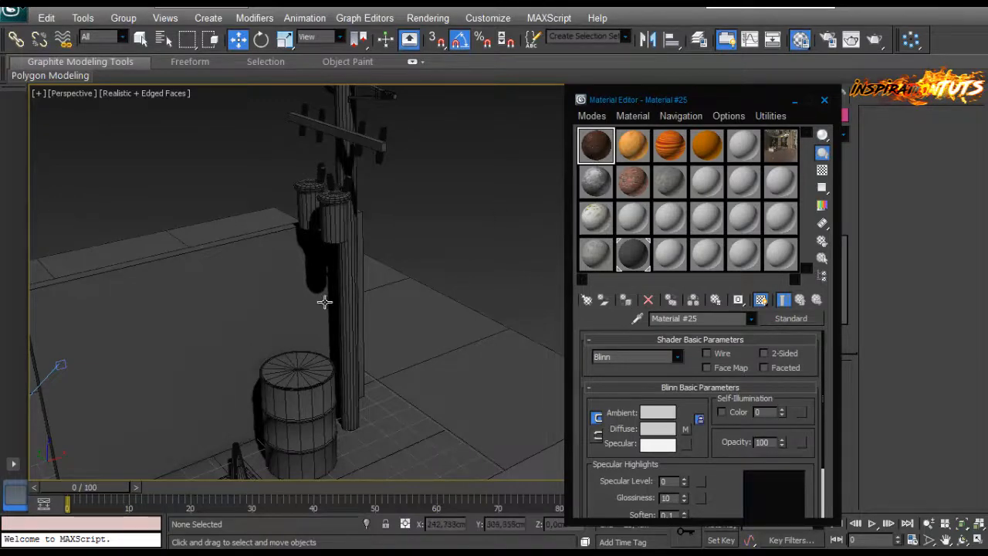
click(345, 288)
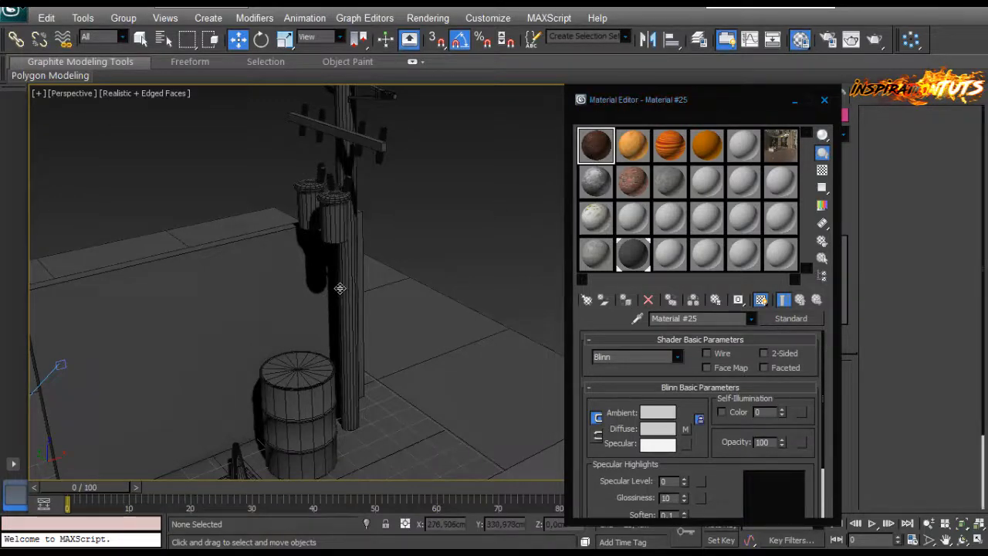
click(429, 263)
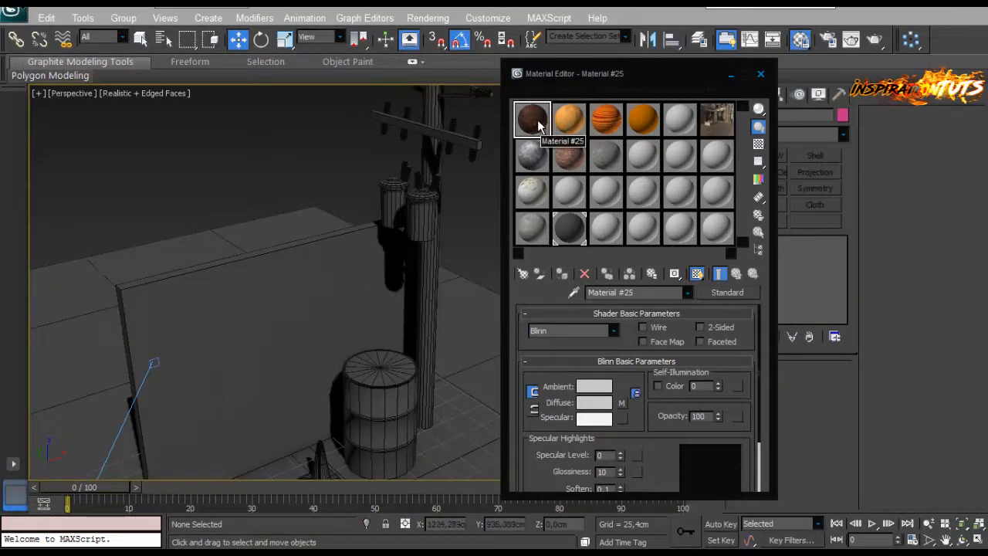
Examine a magnified preview of the dark wood sample Material #25 and close it
right_click(538, 122)
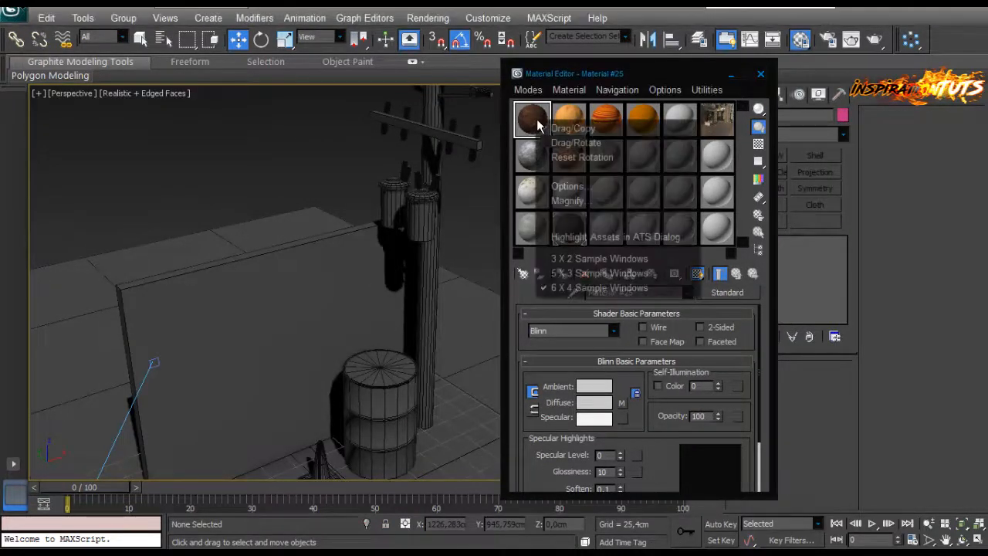
click(567, 203)
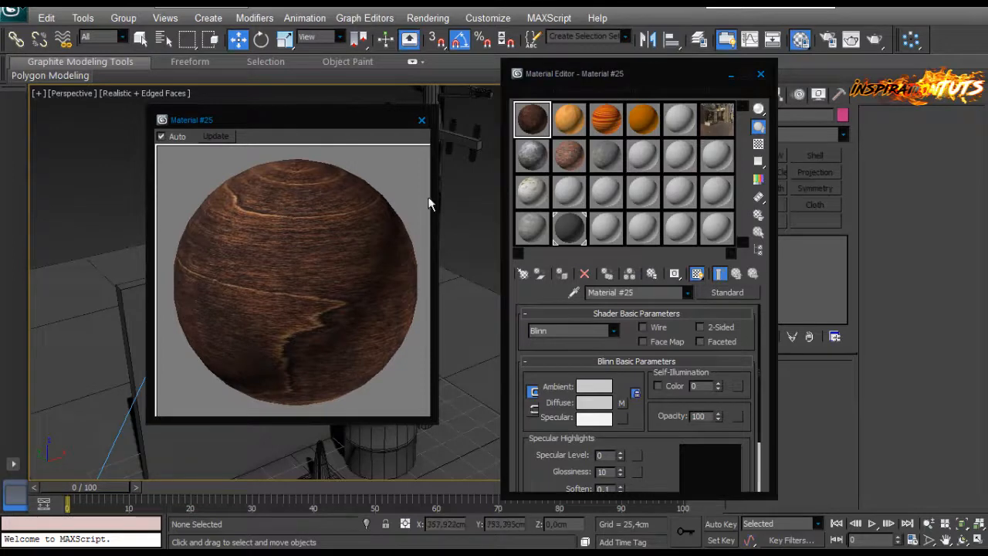
click(423, 121)
Assign the dark wood Material #25 to the tall cylindrical power pole
middle_drag(411, 259, 384, 290)
click(403, 297)
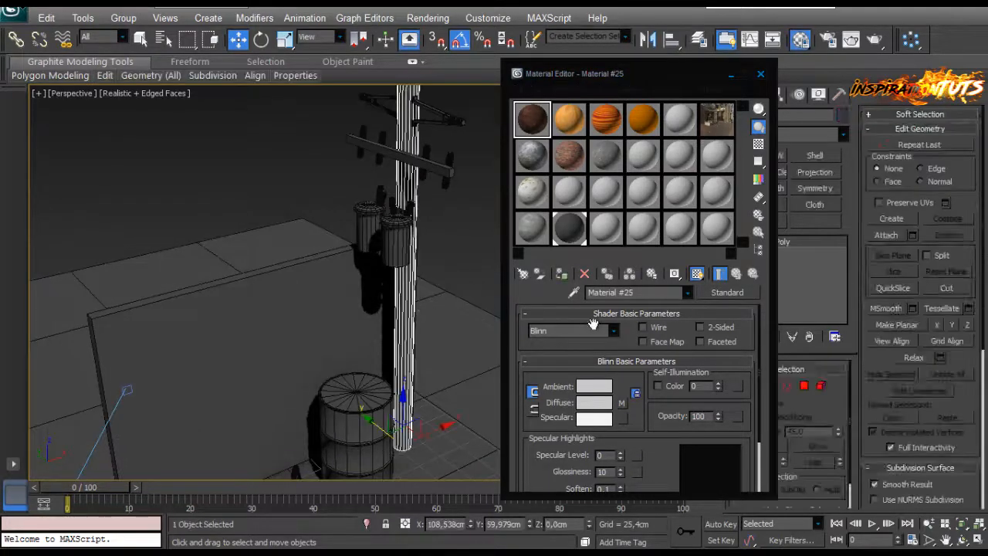
click(561, 275)
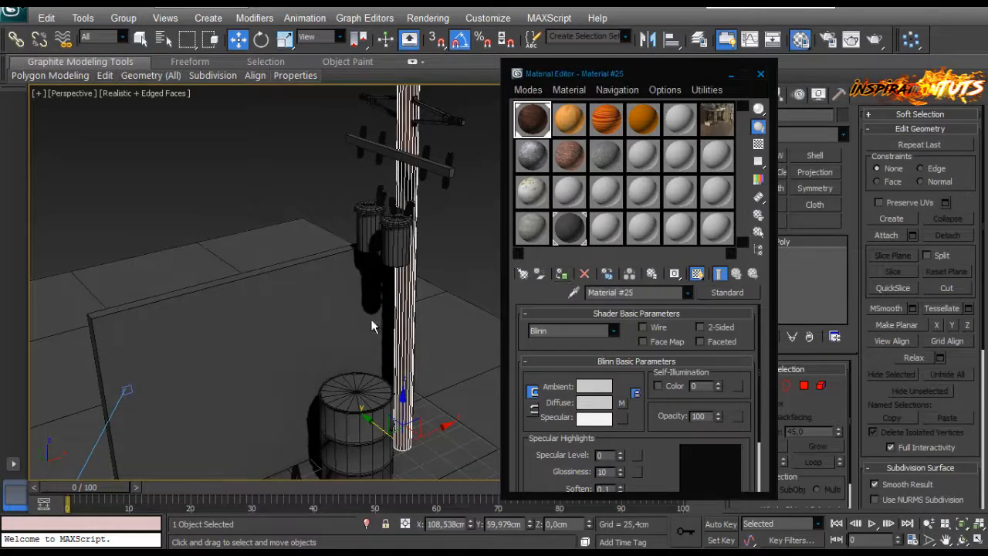
Turn off the edged faces display and move the Material Editor aside to inspect the pole's wood texture
middle_drag(432, 241, 486, 181)
key(F4)
scroll(402, 205, up, 4)
drag(672, 69, 171, 81)
middle_drag(561, 224, 621, 227)
scroll(476, 239, down, 4)
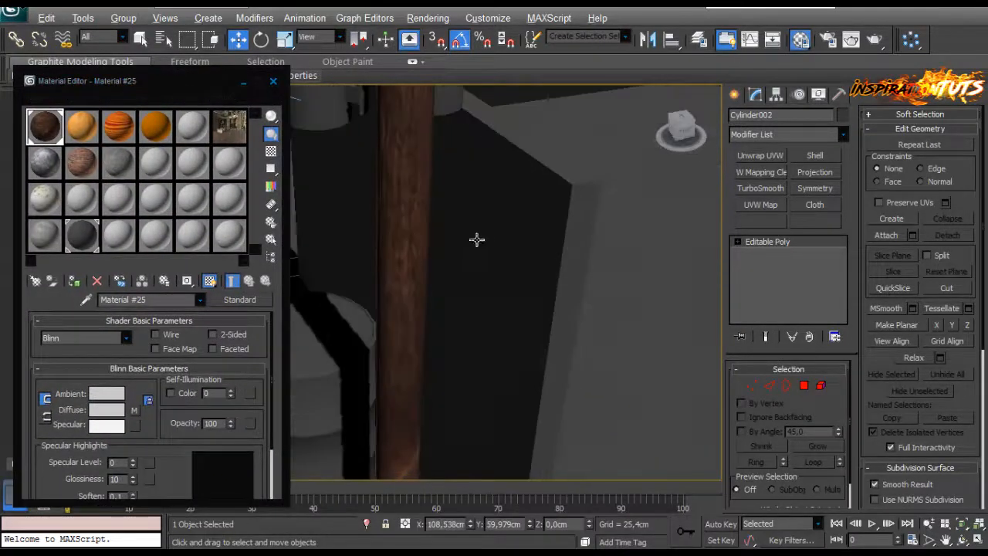
alt+middle_drag(434, 260, 564, 320)
scroll(504, 288, up, 2)
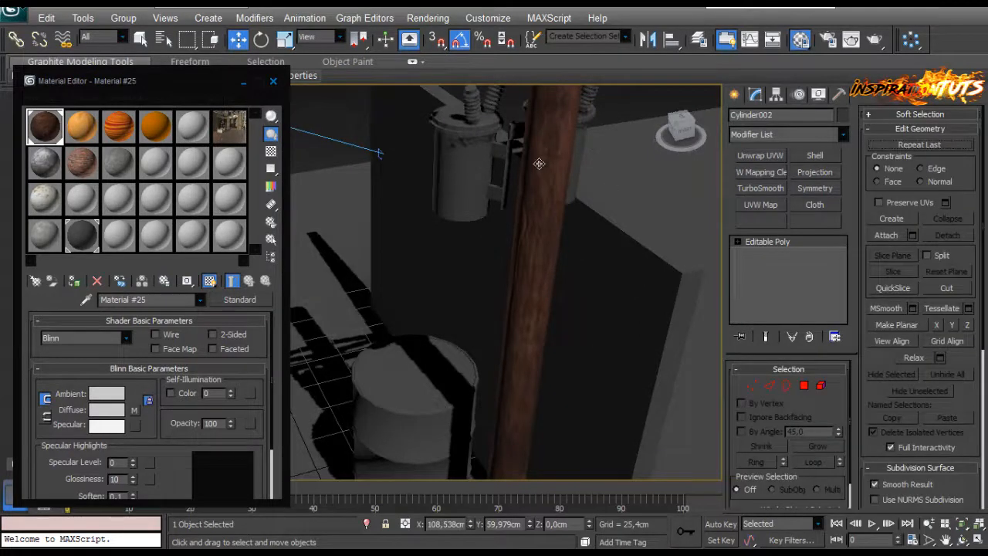
Add a UVW Map modifier to the power pole and set its mapping to Cylindrical
click(844, 135)
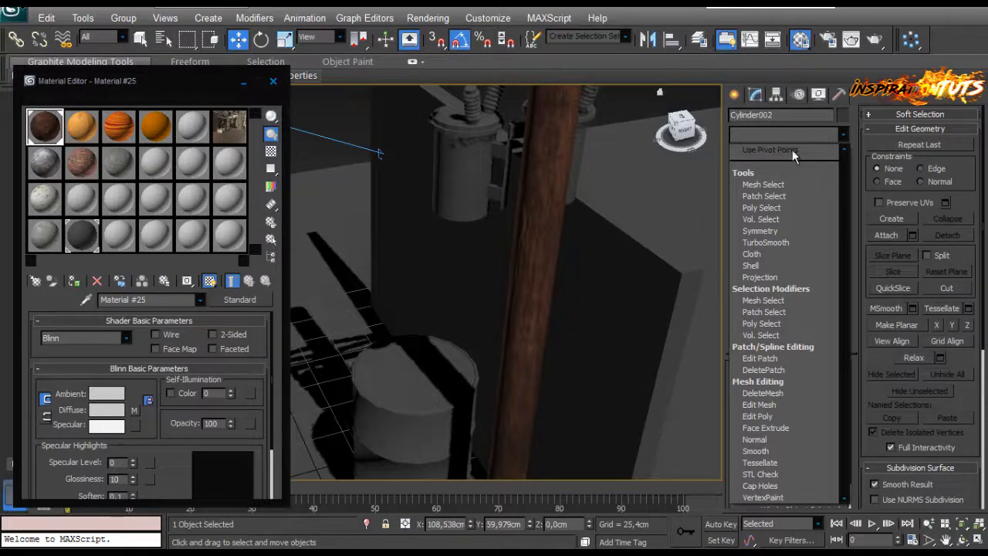
scroll(798, 190, down, 10)
click(798, 190)
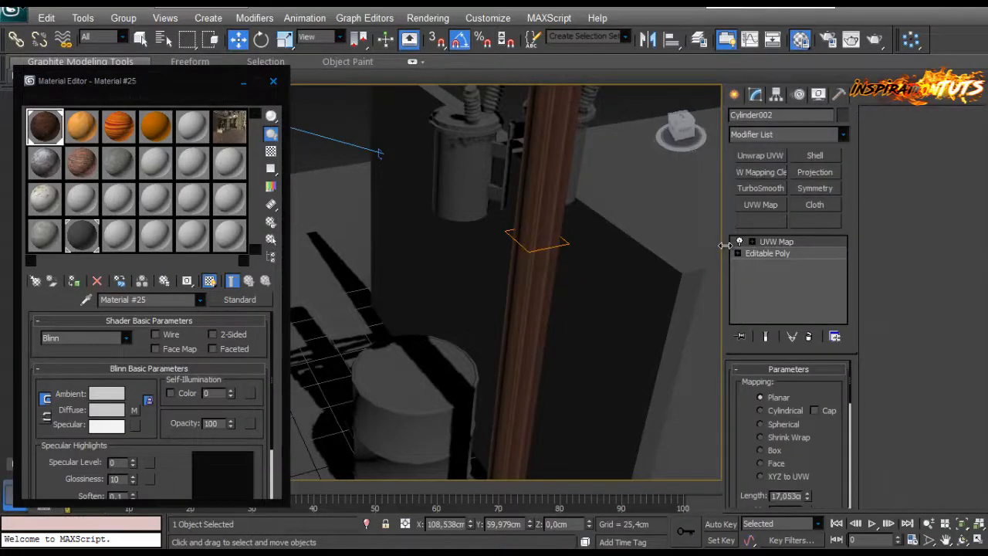
alt+middle_drag(474, 280, 616, 293)
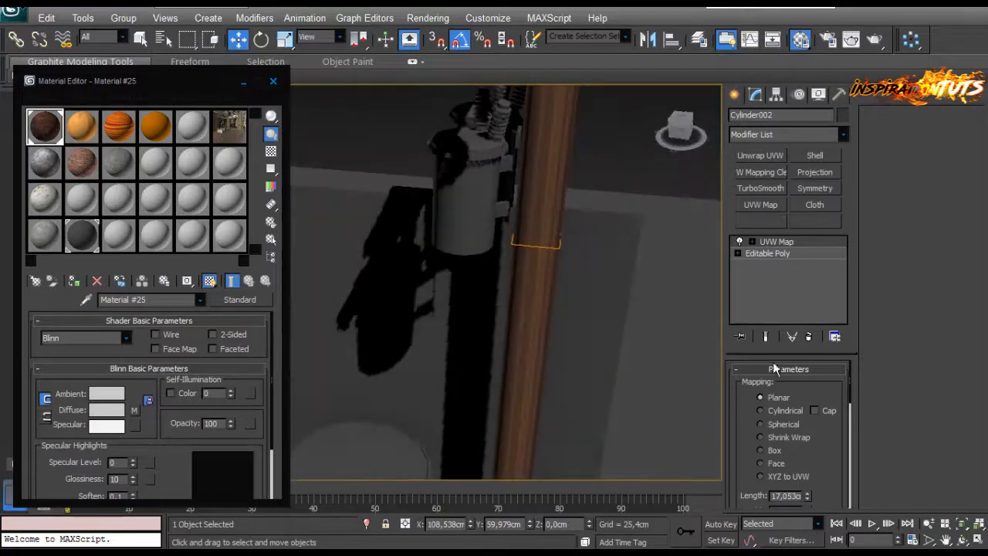
click(775, 411)
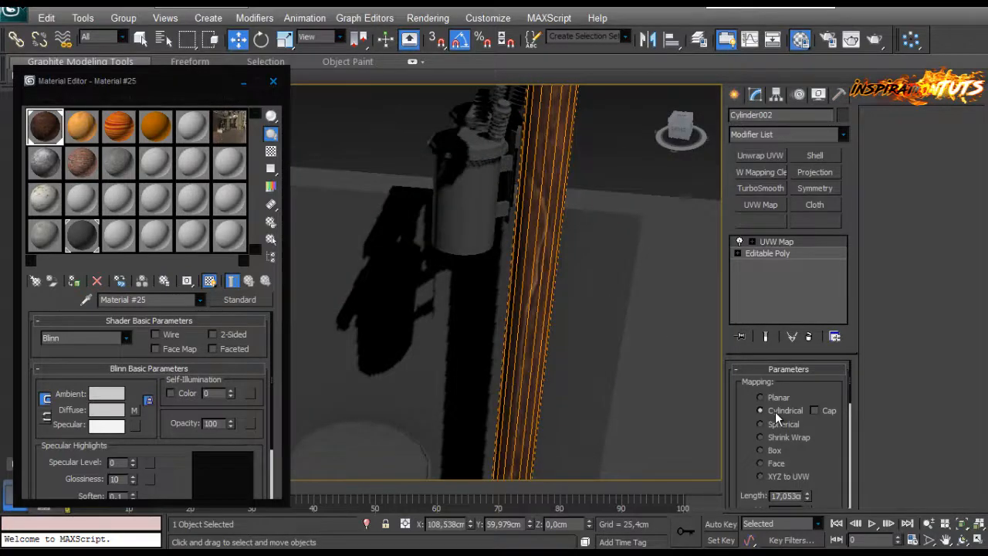
Enable Cap for the cylindrical mapping so the wood texture also maps onto the pole's top face
middle_drag(648, 244, 595, 441)
scroll(569, 237, down, 5)
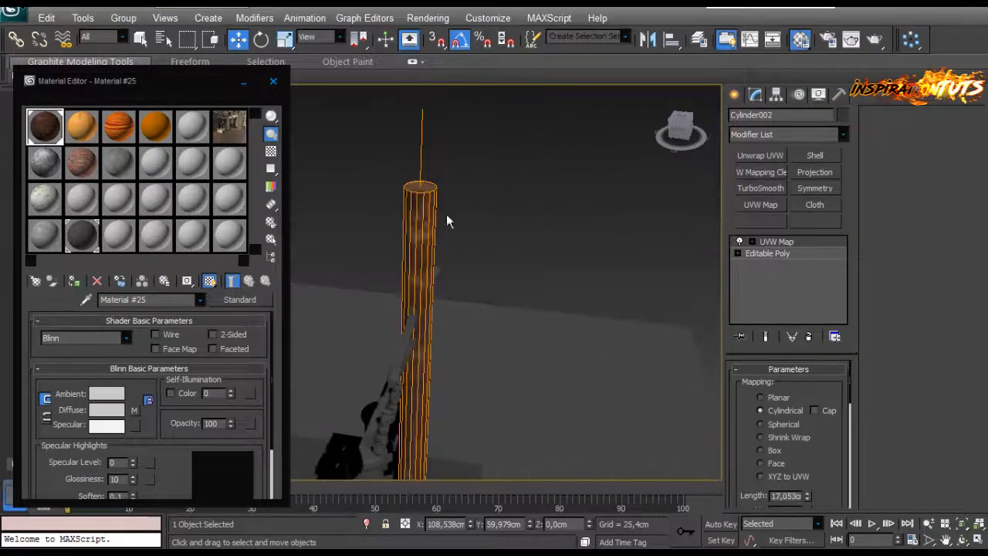
alt+middle_drag(448, 221, 410, 285)
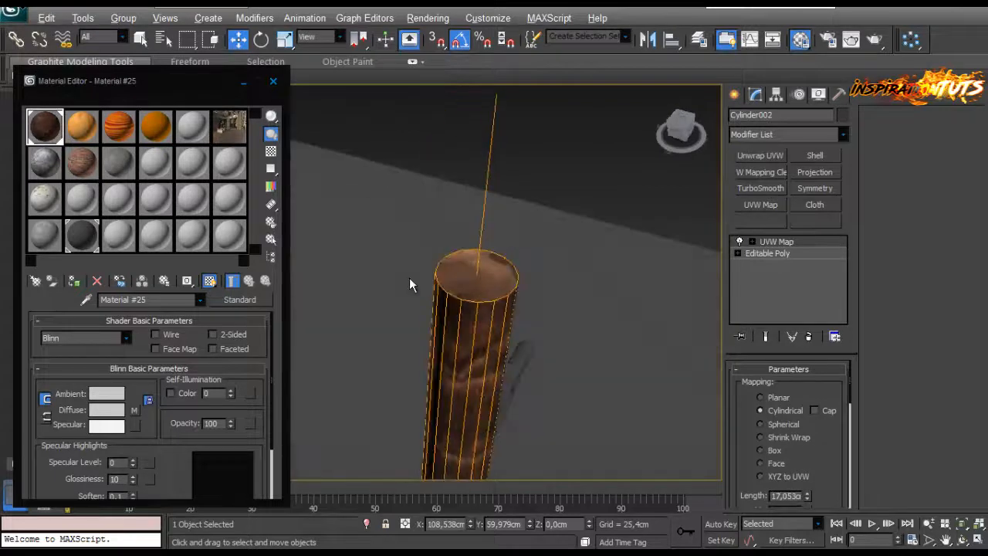
click(814, 410)
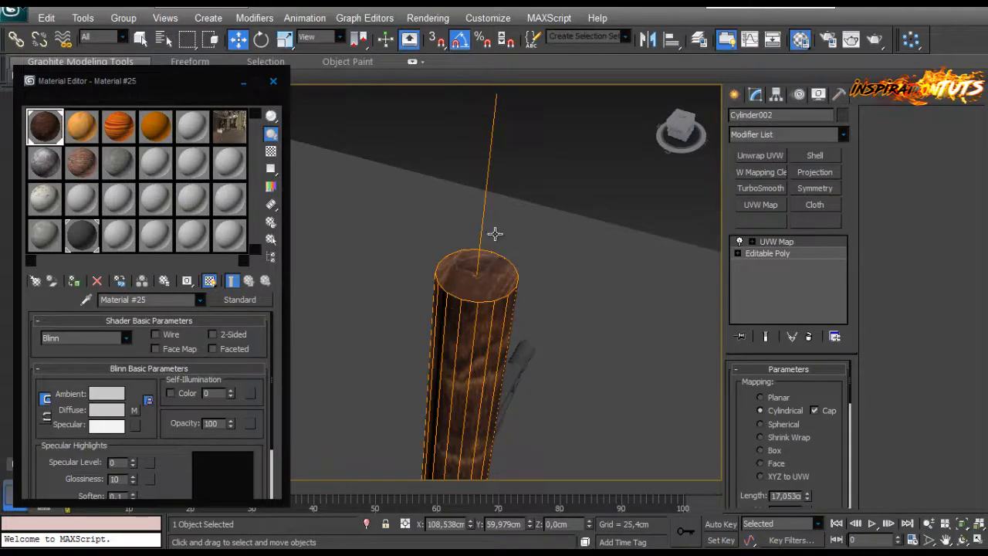
Reduce the height of the pole's cylindrical mapping to 298.497 cm and inspect the texture along the pole
scroll(463, 277, down, 6)
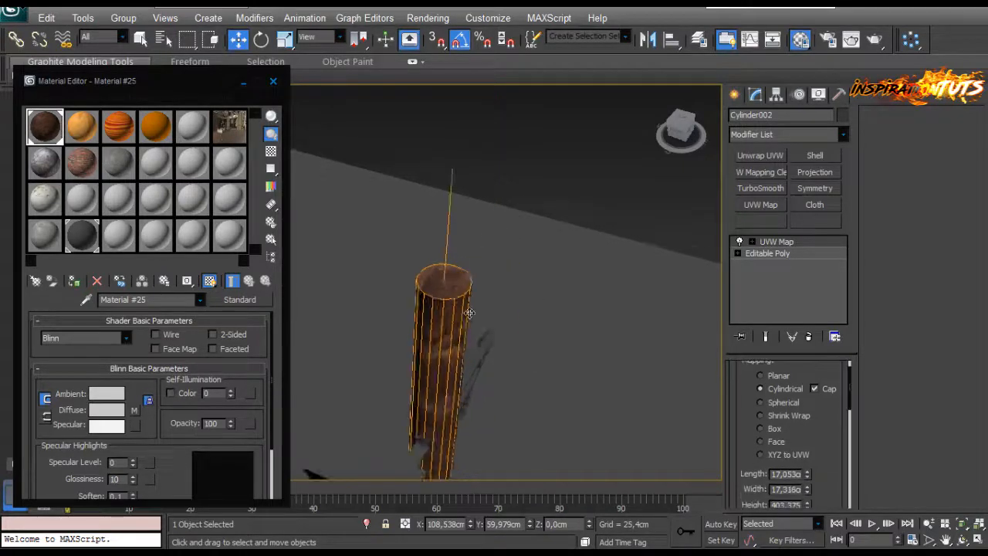
middle_drag(463, 277, 604, 368)
scroll(441, 378, up, 5)
scroll(452, 271, up, 3)
scroll(746, 475, down, 3)
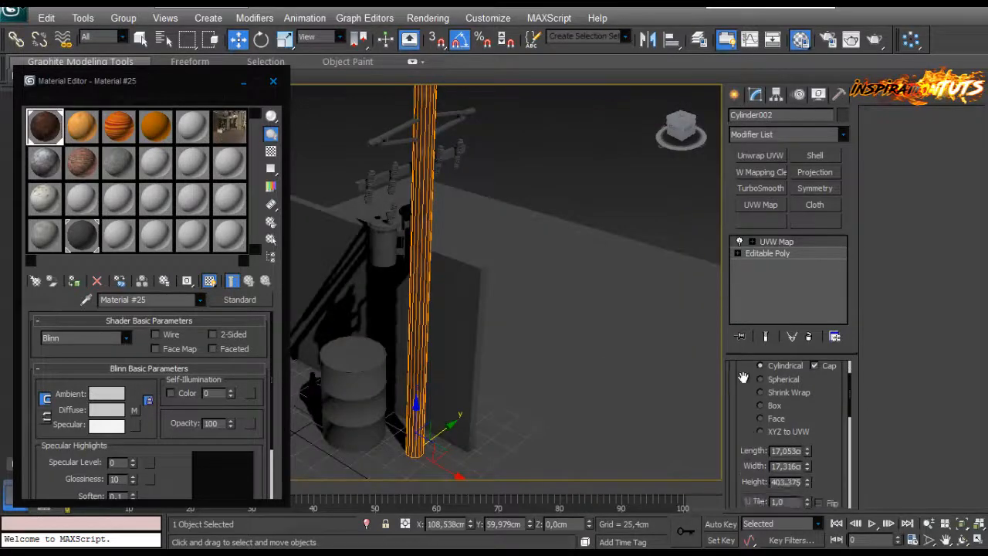
drag(808, 422, 808, 437)
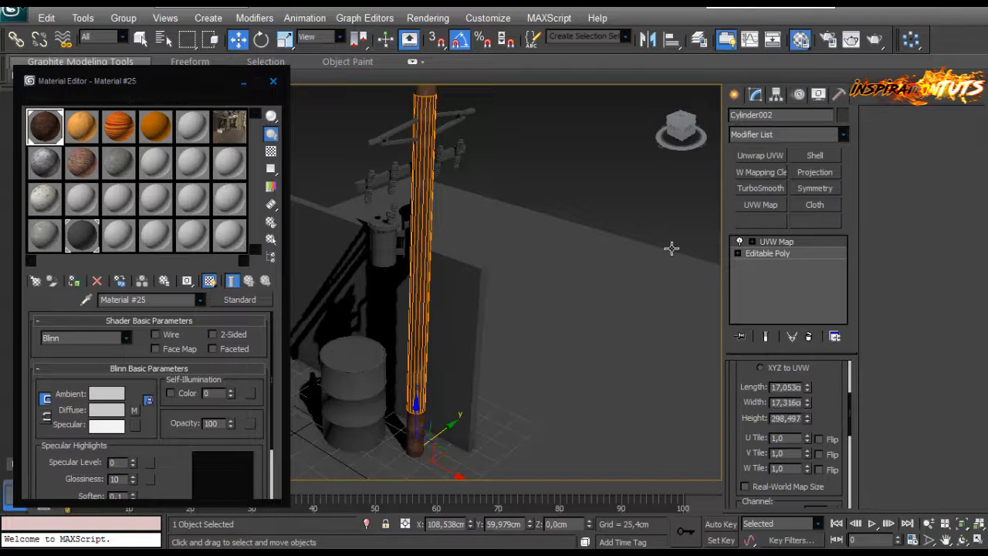
click(622, 165)
alt+middle_drag(622, 165, 432, 256)
click(434, 255)
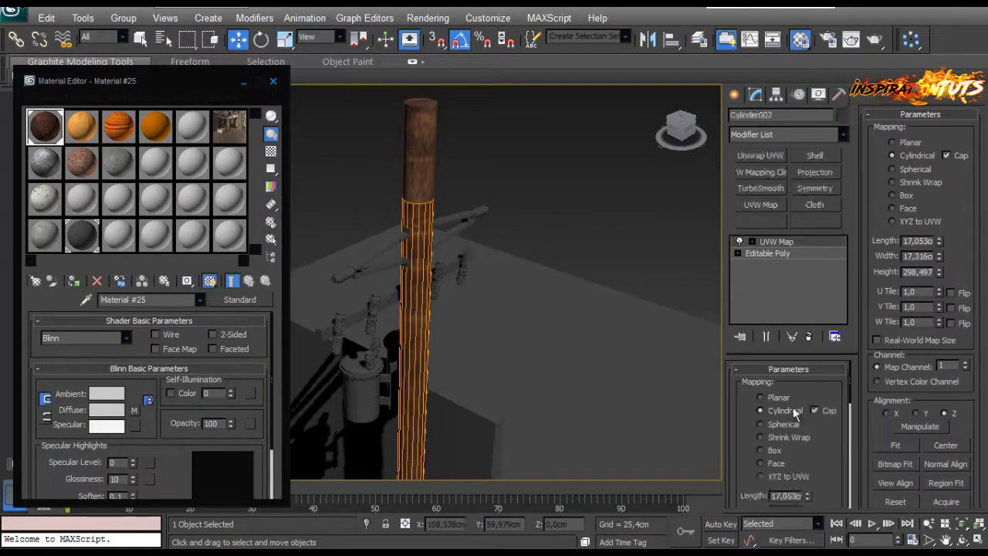
Undo the height changes made to the power pole's cylindrical mapping
drag(816, 482, 820, 396)
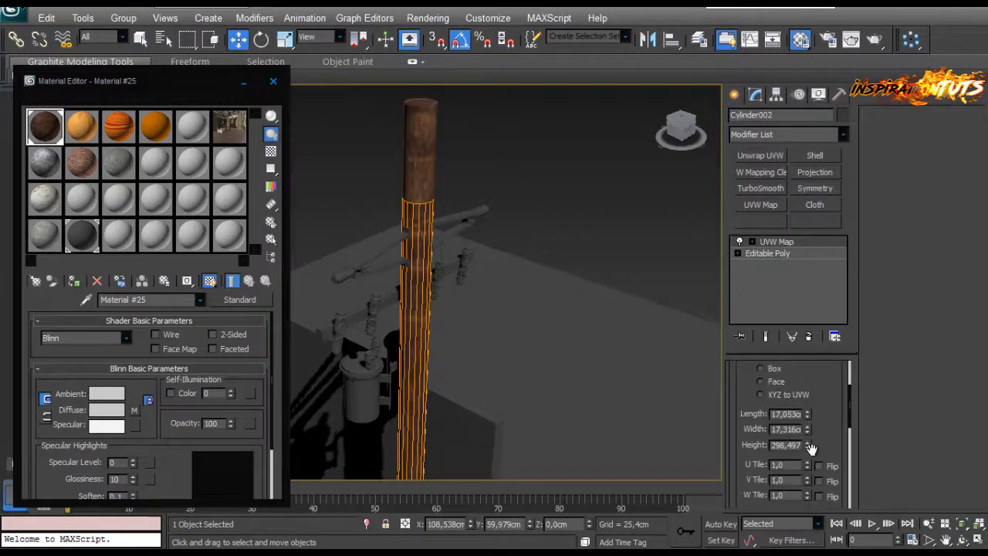
drag(808, 445, 809, 423)
key(ctrl+z)
key(ctrl+z)
key(ctrl+y)
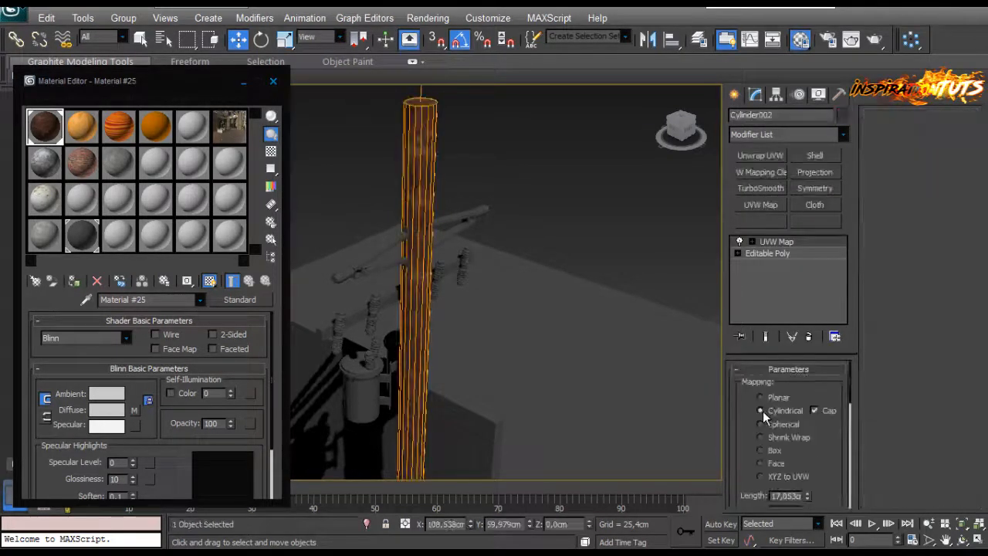
Inspect the wood texture along the whole power pole, from its top face down to its base beside the barrel
click(528, 170)
alt+middle_drag(528, 170, 555, 300)
scroll(488, 342, up, 4)
scroll(425, 312, down, 4)
alt+middle_drag(426, 316, 523, 184)
middle_drag(516, 269, 549, 190)
scroll(538, 244, down, 2)
scroll(518, 266, up, 2)
middle_drag(494, 271, 501, 316)
Select the barrel beside the pole and move the Material Editor away from the barrel
click(501, 316)
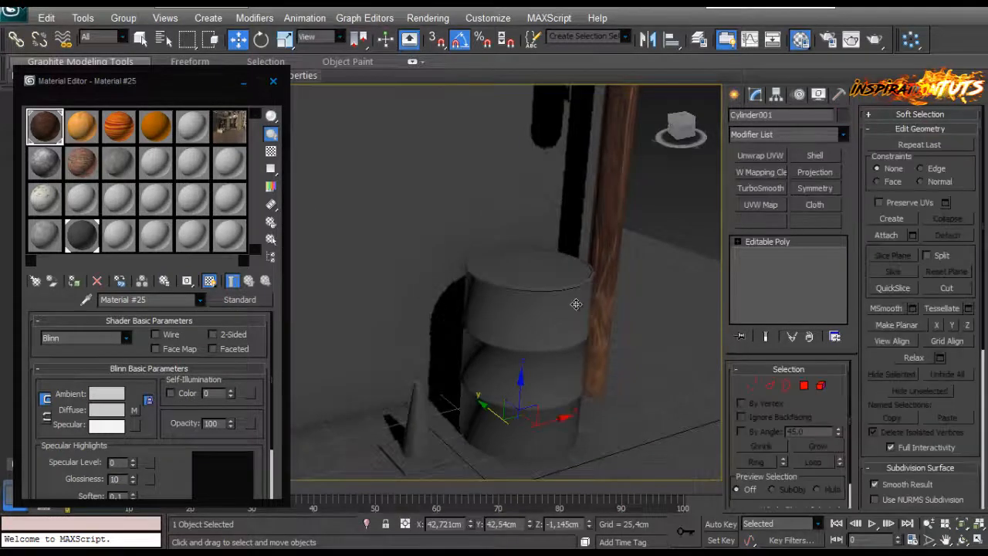
middle_drag(576, 305, 506, 292)
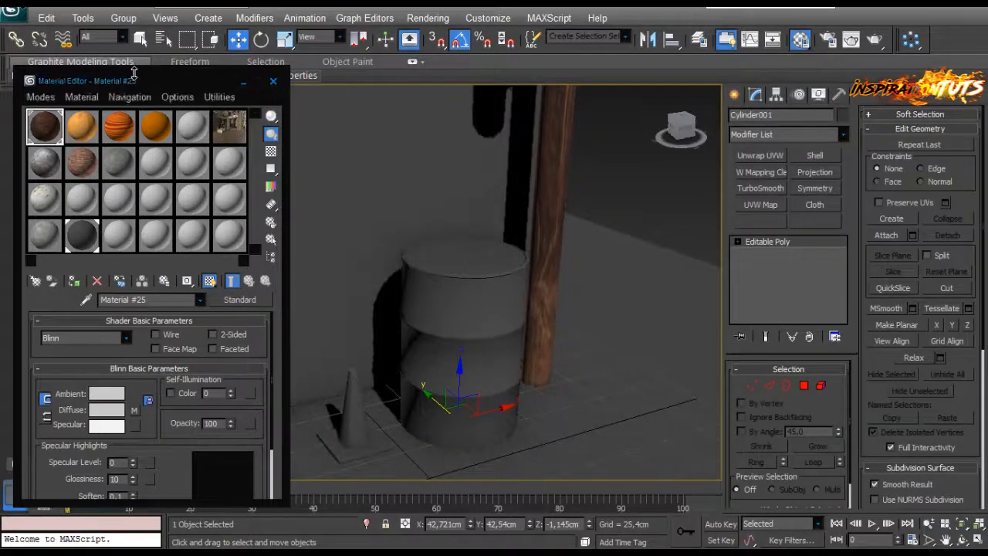
drag(246, 73, 221, 80)
drag(141, 91, 772, 58)
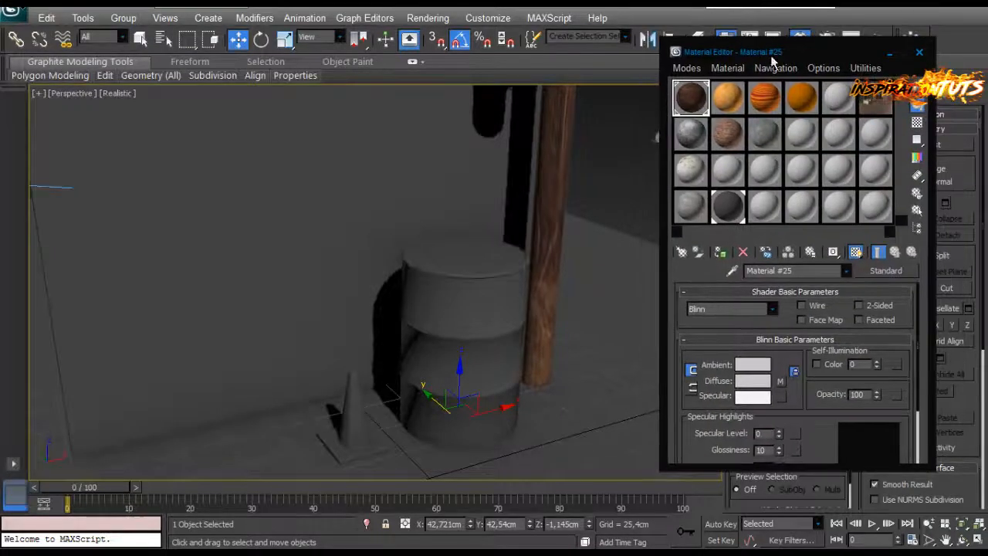
Examine a magnified preview of the scratched metal Material #28 and close it
right_click(684, 139)
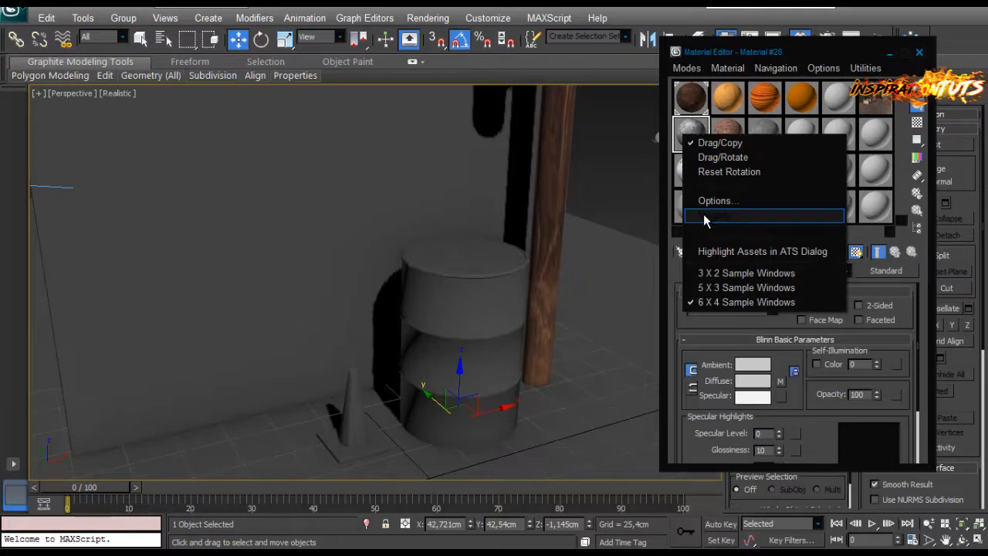
click(703, 215)
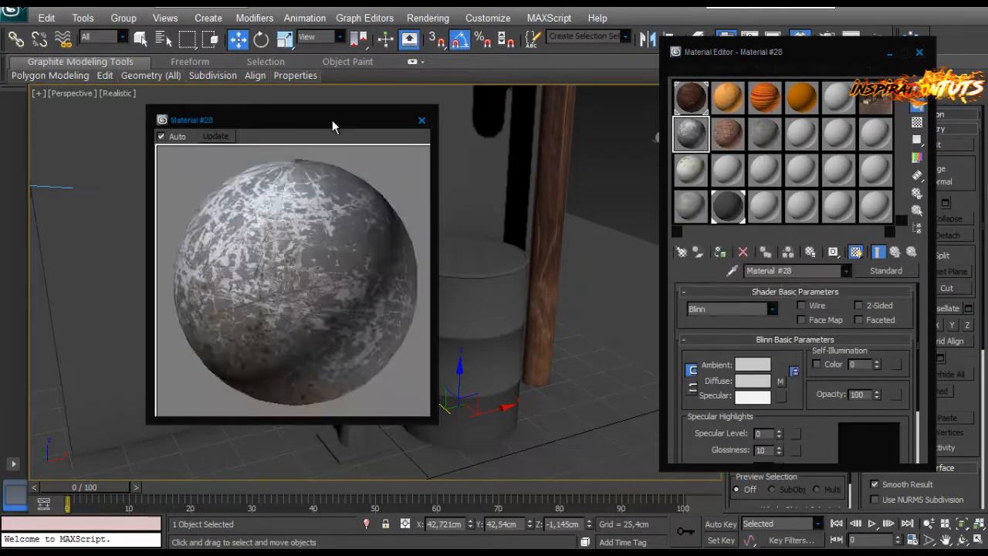
click(422, 124)
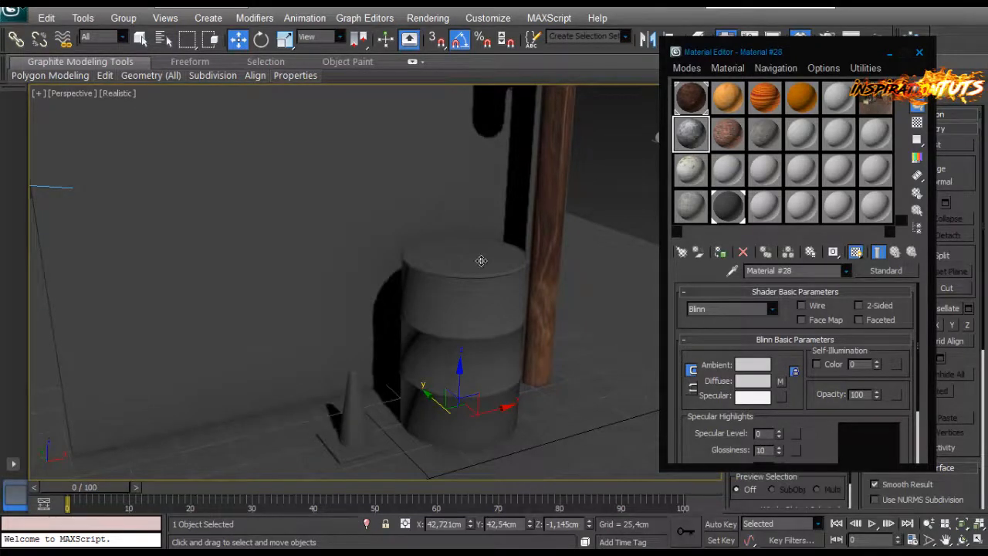
Assign the scratched metal Material #28 to the barrel and show its texture in the viewport
alt+middle_drag(481, 261, 505, 271)
middle_drag(505, 272, 474, 275)
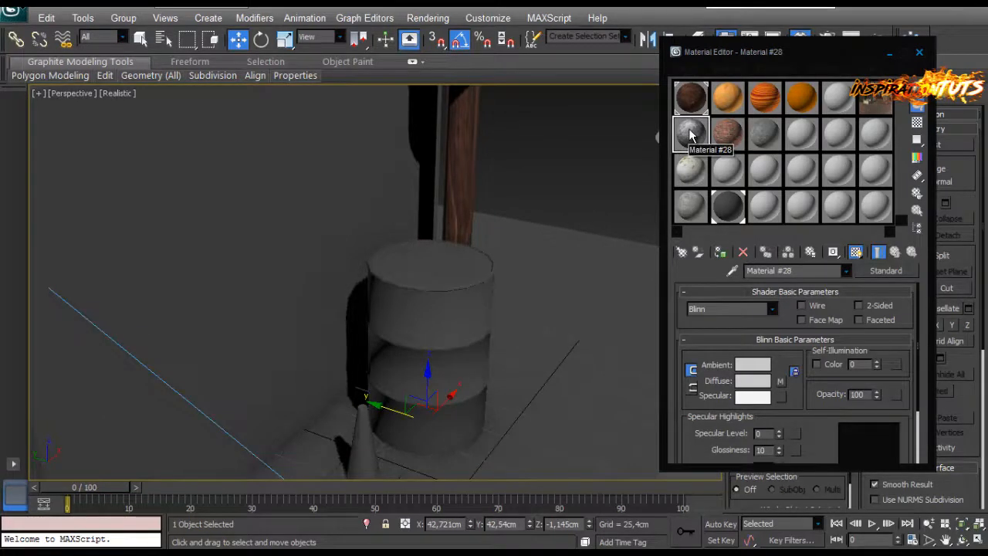
click(718, 255)
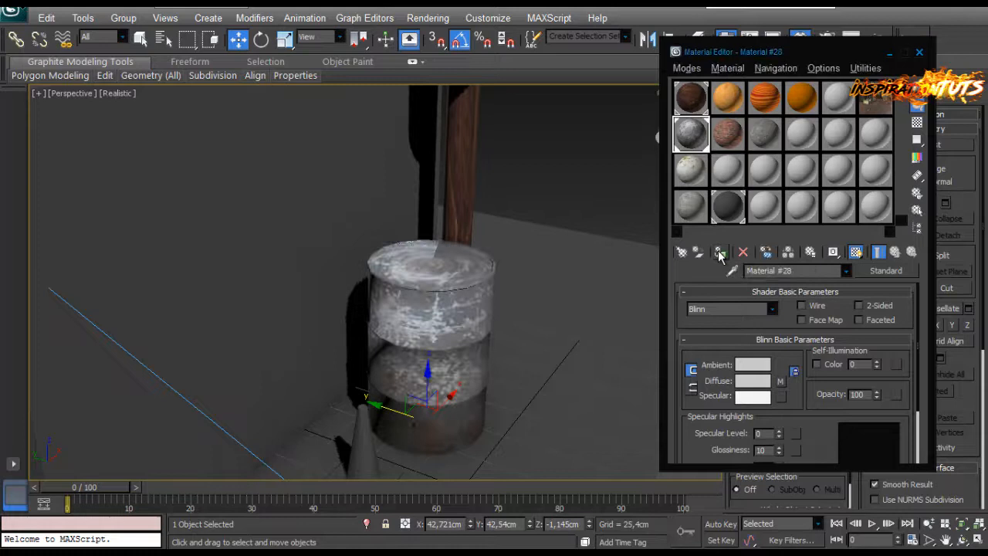
click(856, 253)
middle_drag(483, 275, 448, 271)
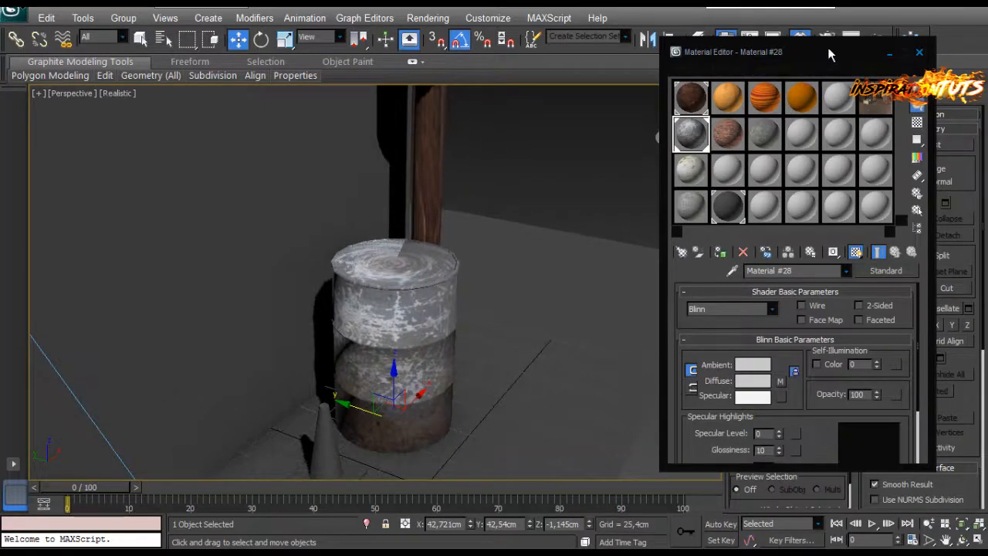
Close the Material Editor and add a UVW Map modifier to the barrel with Cylindrical mapping and Cap enabled
click(921, 57)
scroll(459, 294, up, 5)
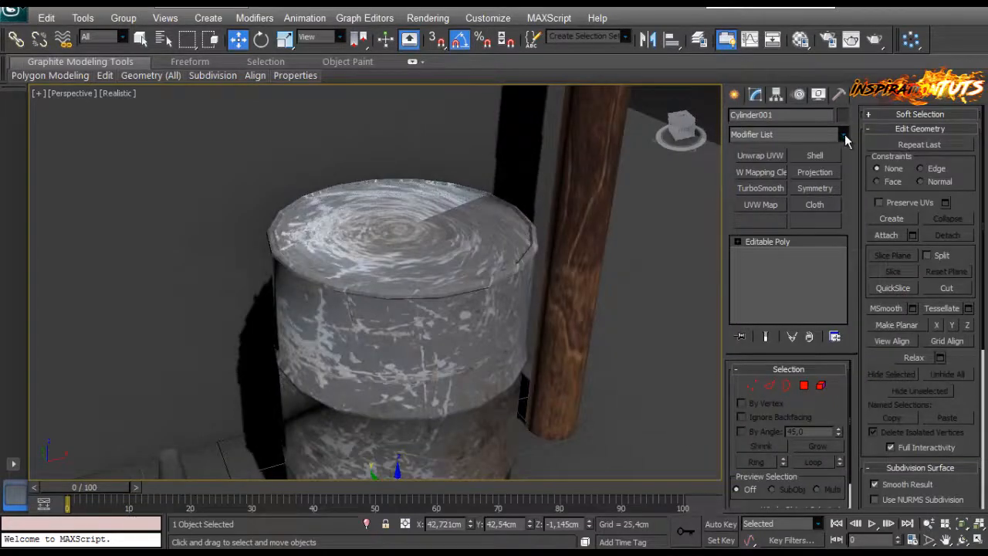
click(845, 135)
text(uvw)
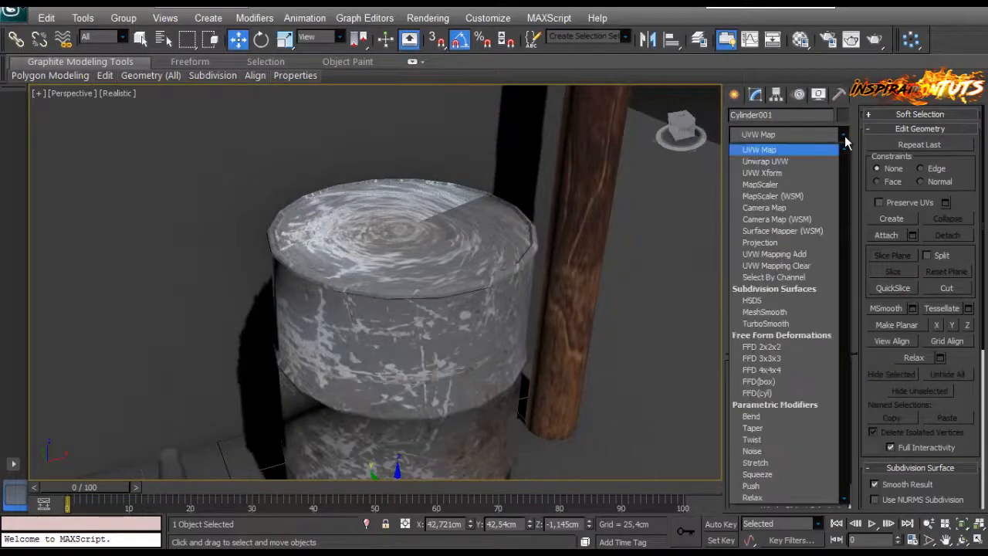
key(Return)
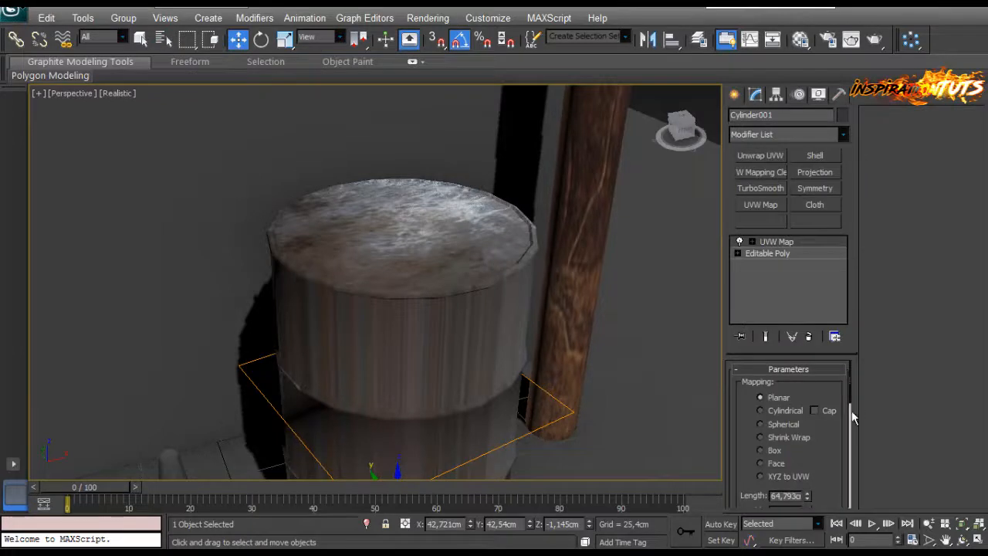
click(761, 411)
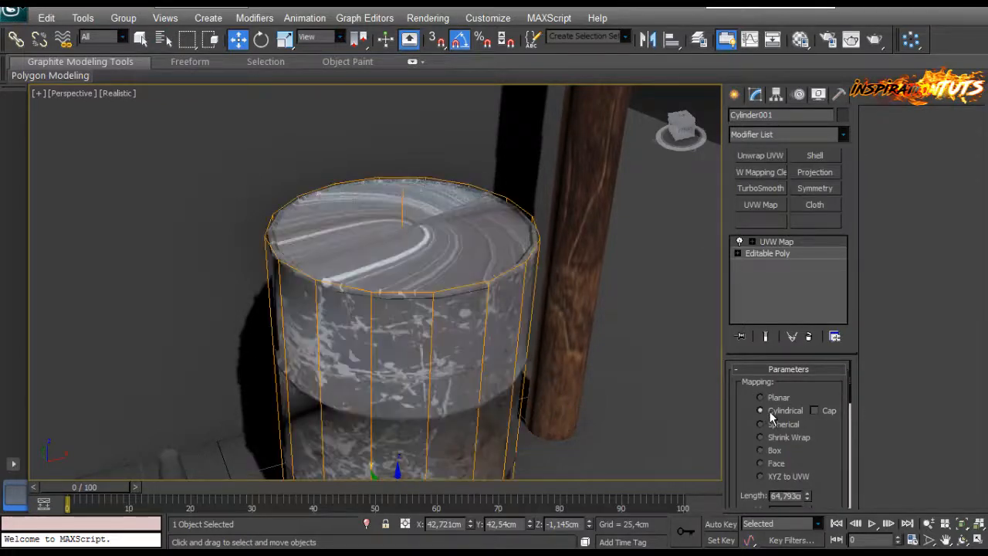
click(814, 410)
Check the metal texture around the barrel and rotate the barrel about its vertical axis to reposition the texture
alt+middle_drag(441, 349, 478, 350)
scroll(505, 238, up, 6)
alt+middle_drag(469, 296, 437, 179)
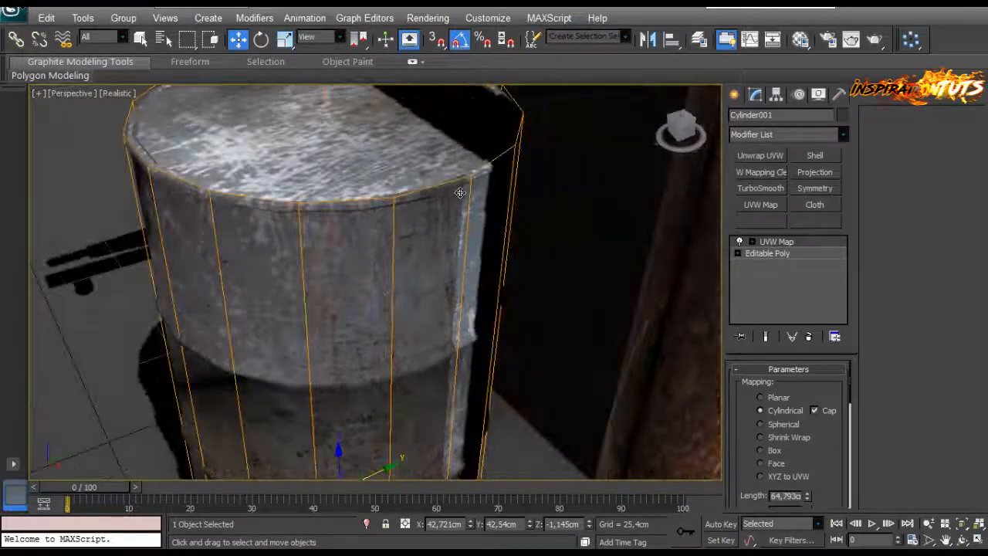
alt+middle_drag(456, 392, 415, 283)
key(e)
alt+middle_drag(374, 409, 394, 504)
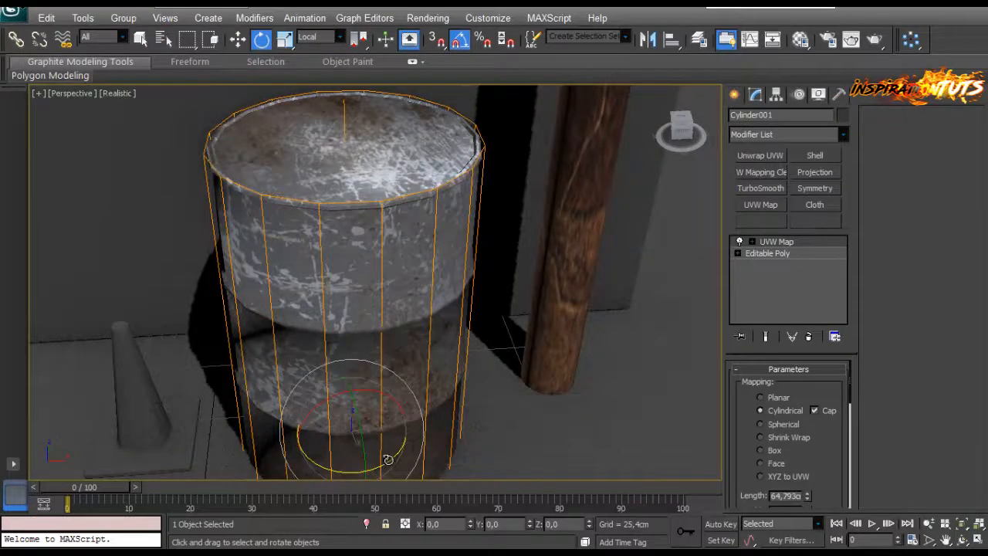
drag(388, 460, 425, 449)
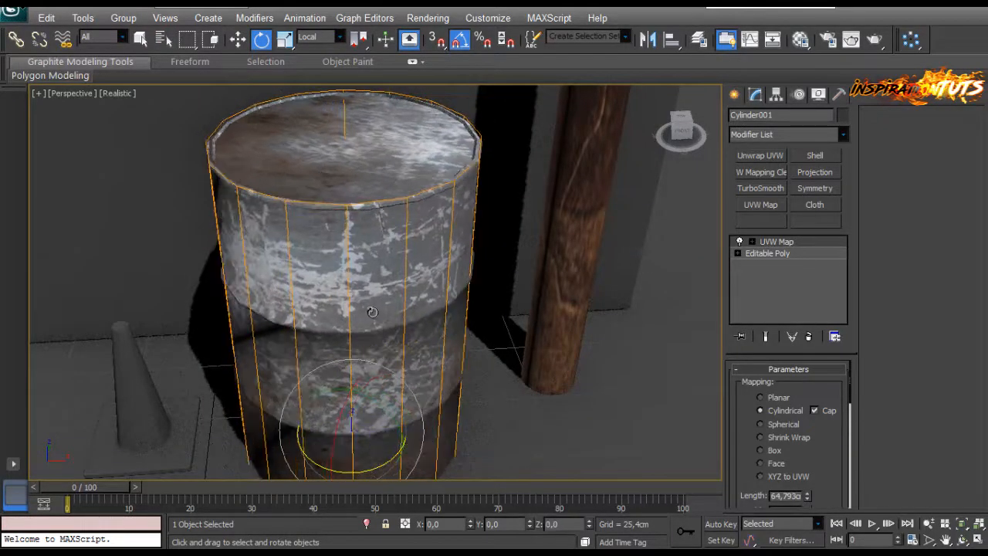
alt+middle_drag(408, 298, 272, 290)
scroll(337, 302, down, 4)
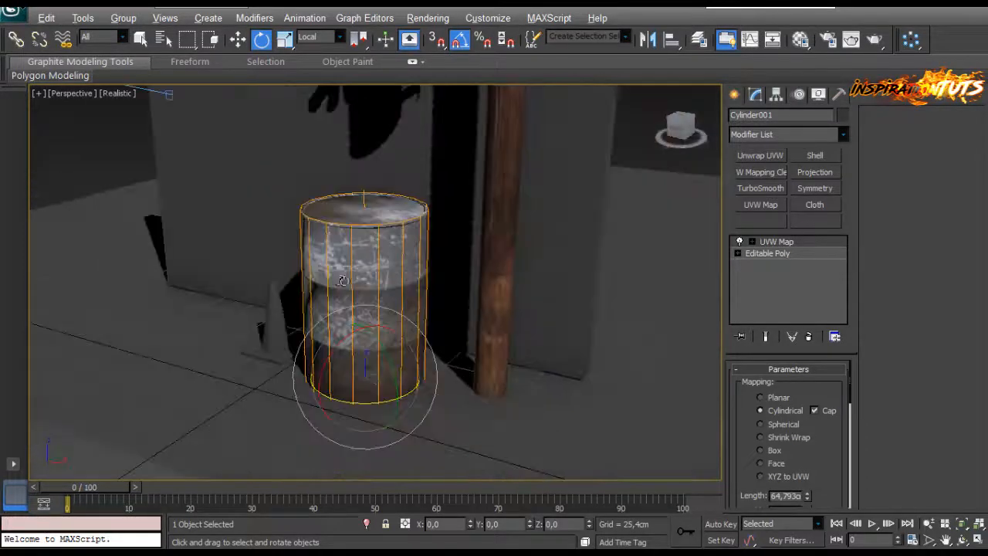
Select the front transformer can on the power pole and activate the Move tool
alt+middle_drag(337, 302, 410, 332)
scroll(417, 309, down, 5)
middle_drag(422, 278, 437, 340)
scroll(437, 340, up, 3)
scroll(437, 340, down, 2)
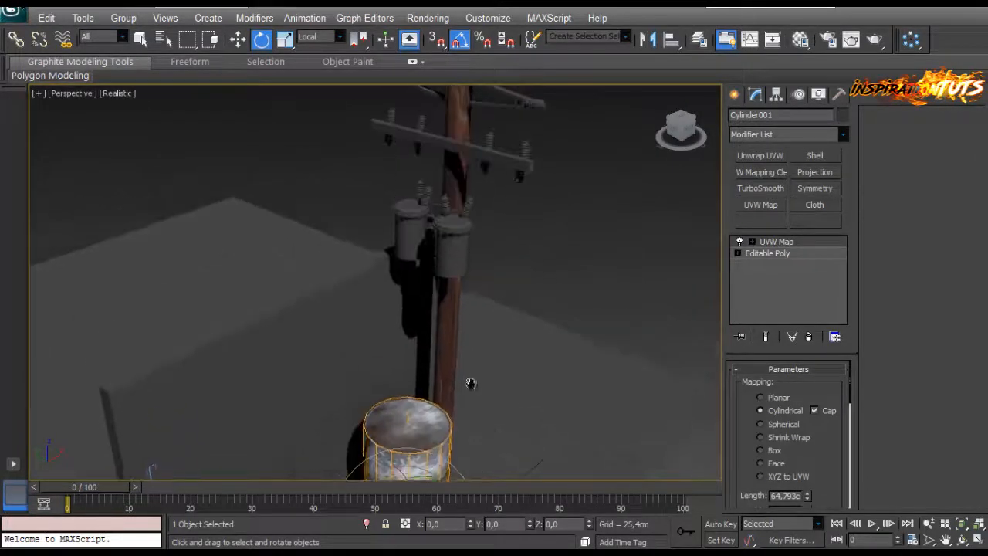
click(452, 260)
scroll(453, 260, up, 3)
middle_drag(390, 316, 377, 326)
key(w)
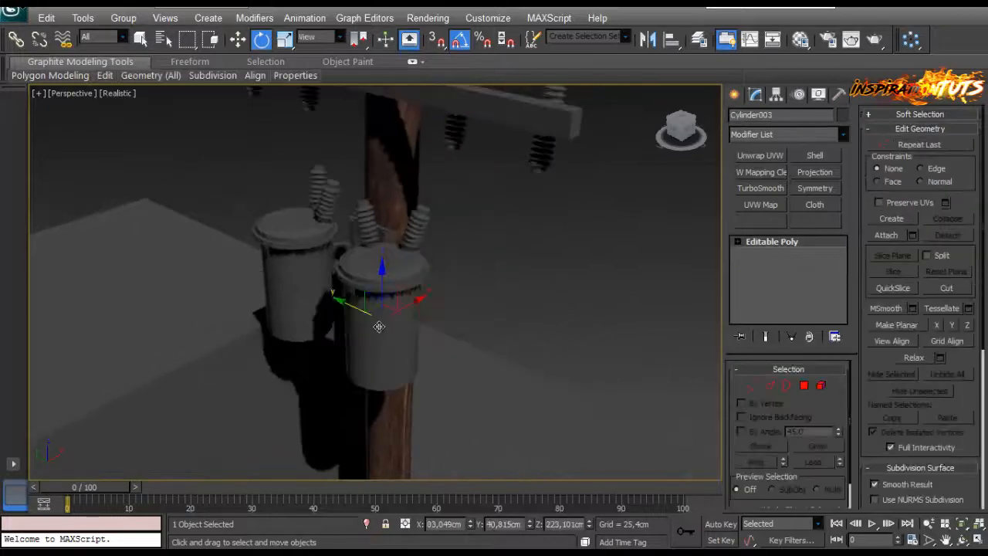
scroll(378, 326, up, 3)
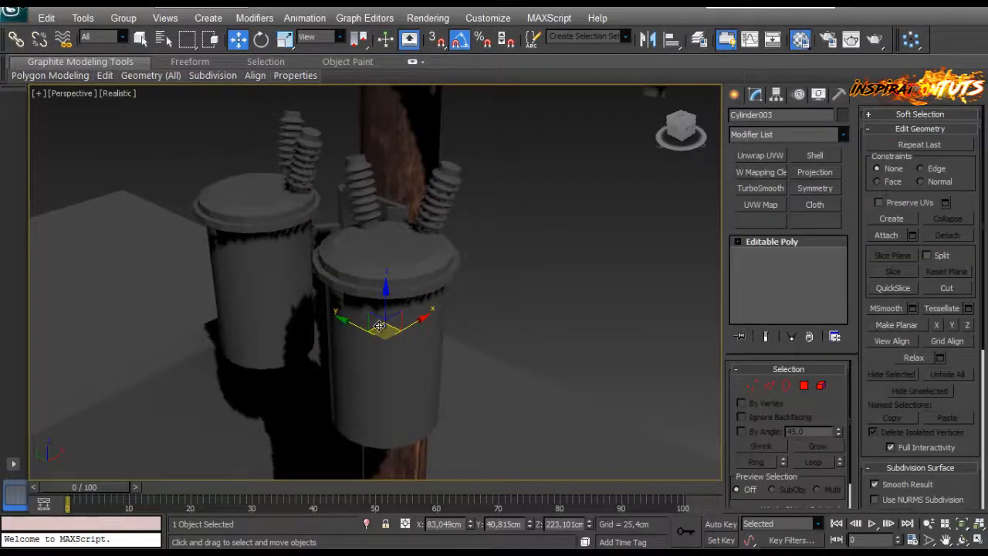
Reopen the Material Editor and examine a magnified preview of the rusty white Material #30
key(m)
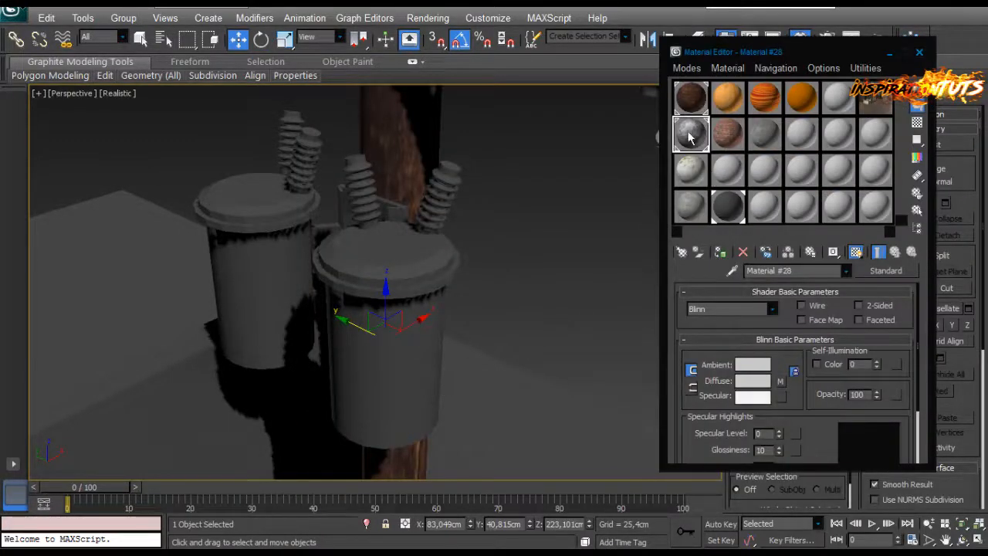
click(691, 176)
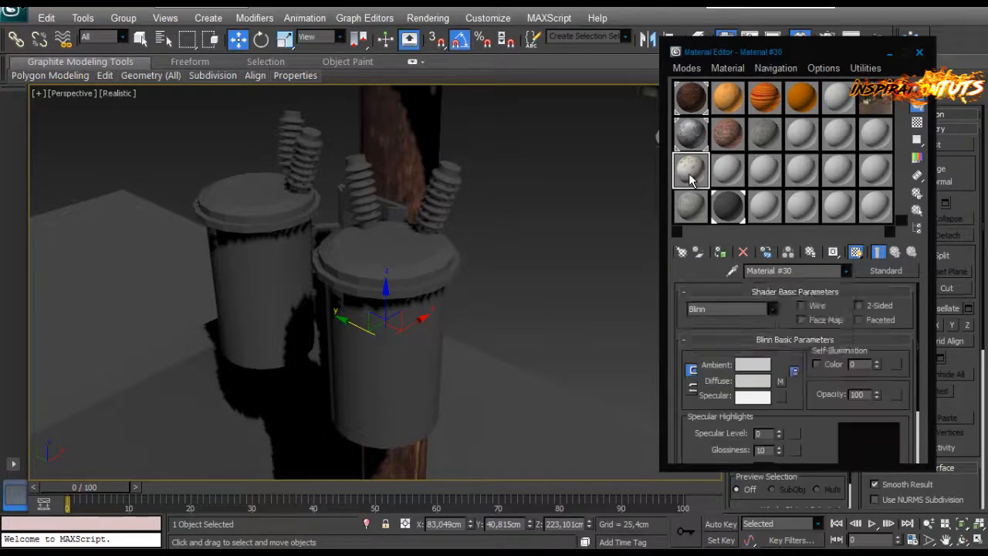
right_click(692, 179)
click(705, 252)
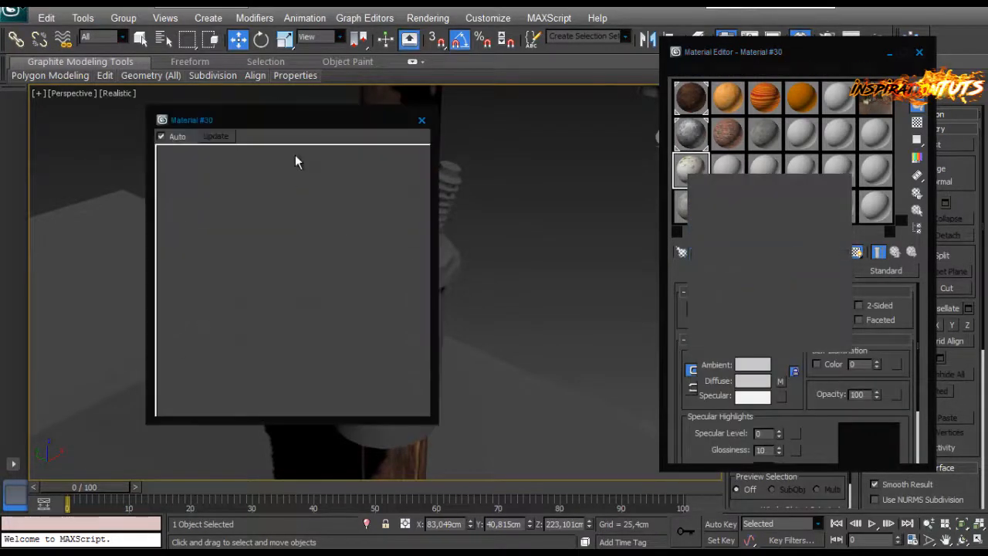
drag(312, 121, 496, 123)
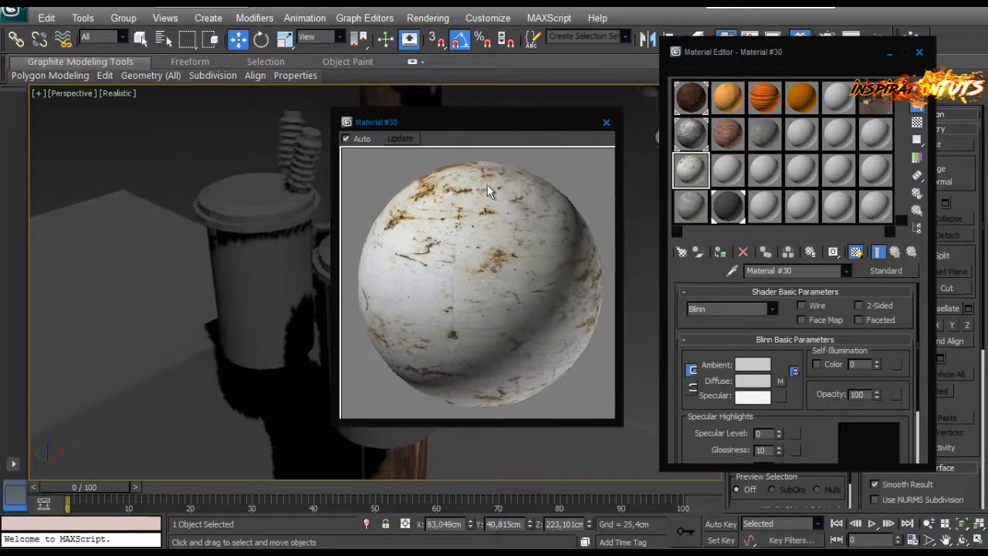
click(606, 124)
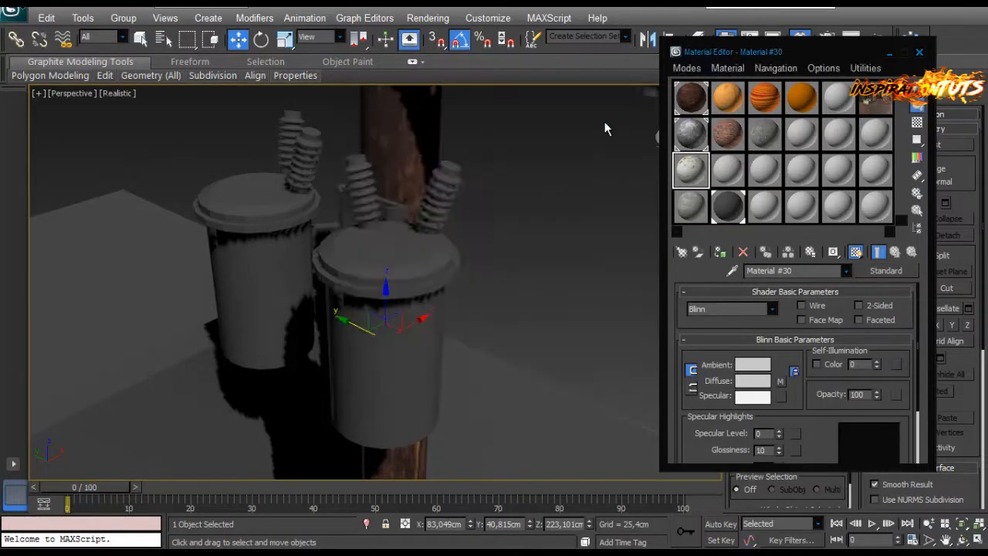
Assign the rusty white Material #30 to both transformer cans and close the Material Editor
drag(699, 179, 380, 346)
drag(683, 172, 257, 266)
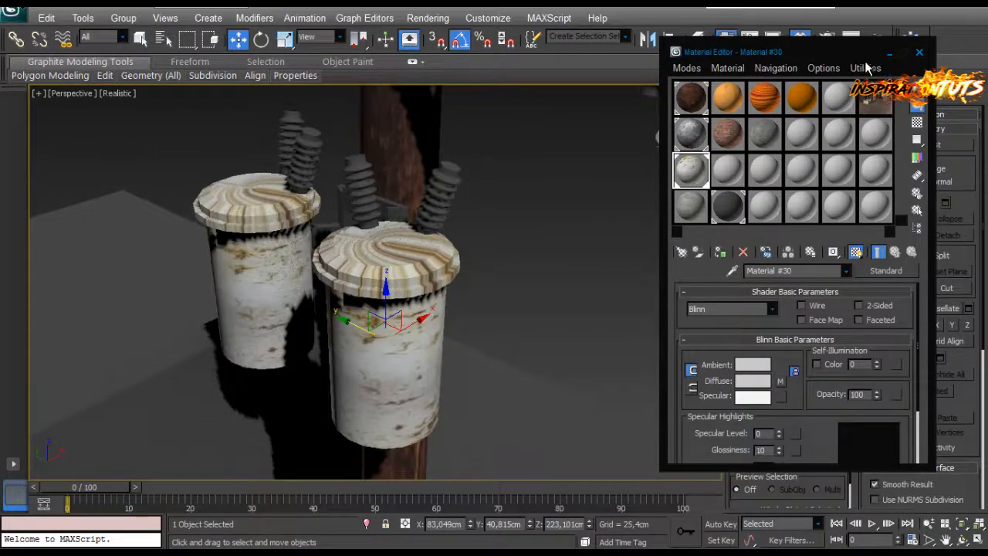
click(919, 53)
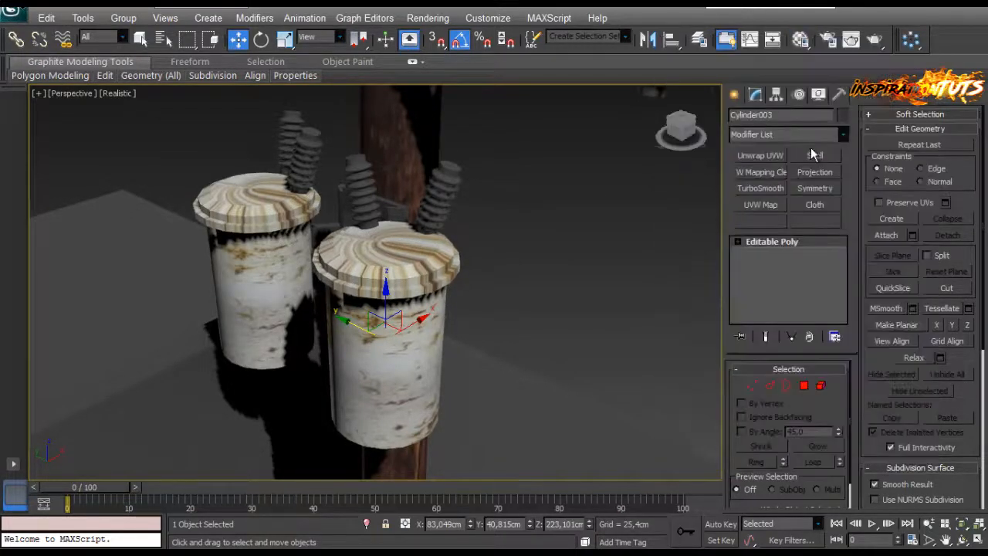
Add a UVW Map modifier to the transformer cans and set its mapping to Cylindrical
click(843, 134)
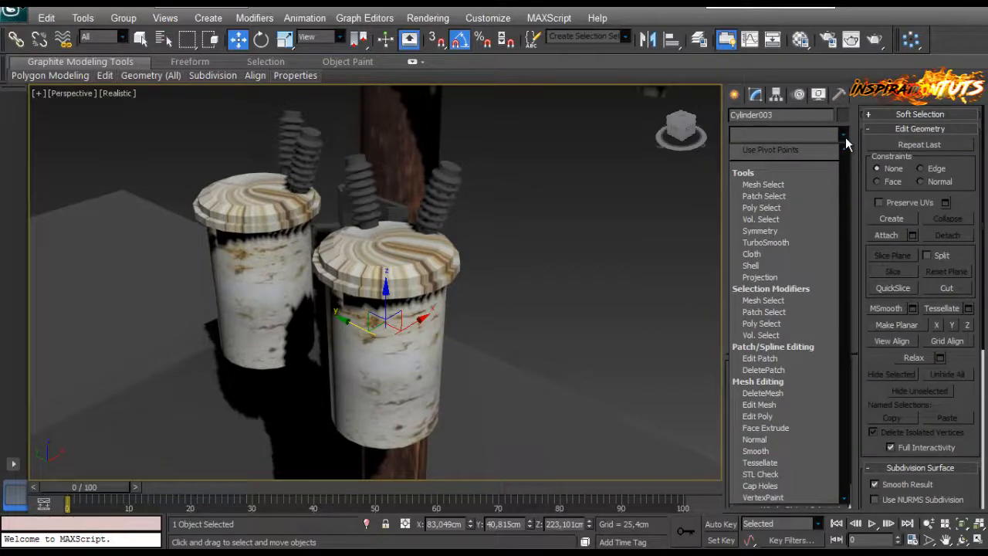
key(u)
key(Return)
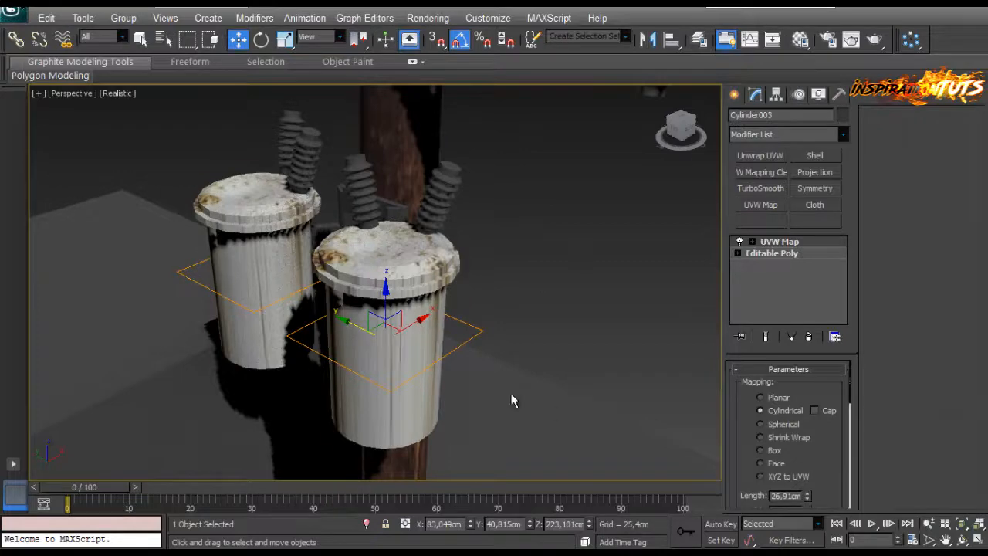
scroll(508, 335, up, 5)
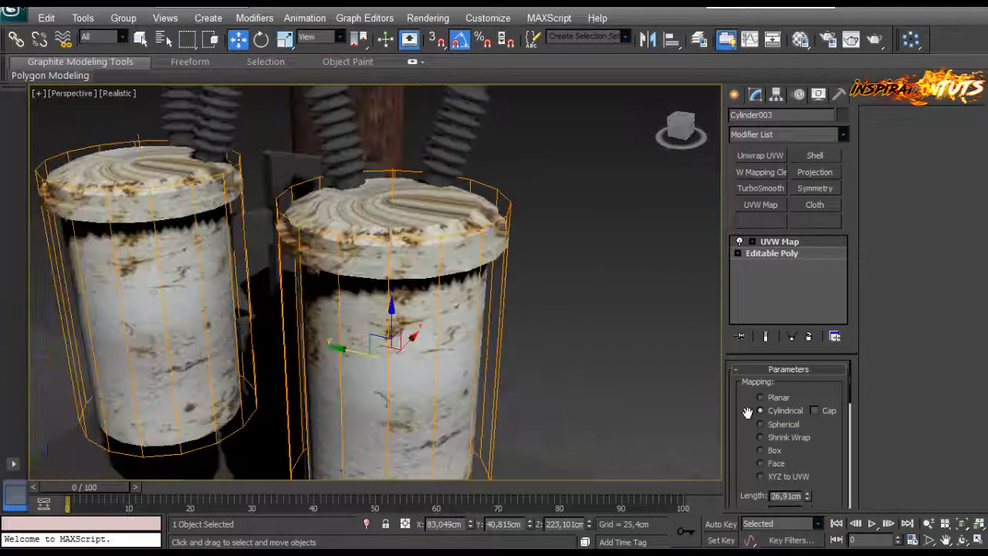
scroll(739, 418, down, 2)
Try Box mapping on the transformer cans and switch back to Cylindrical mapping
click(770, 416)
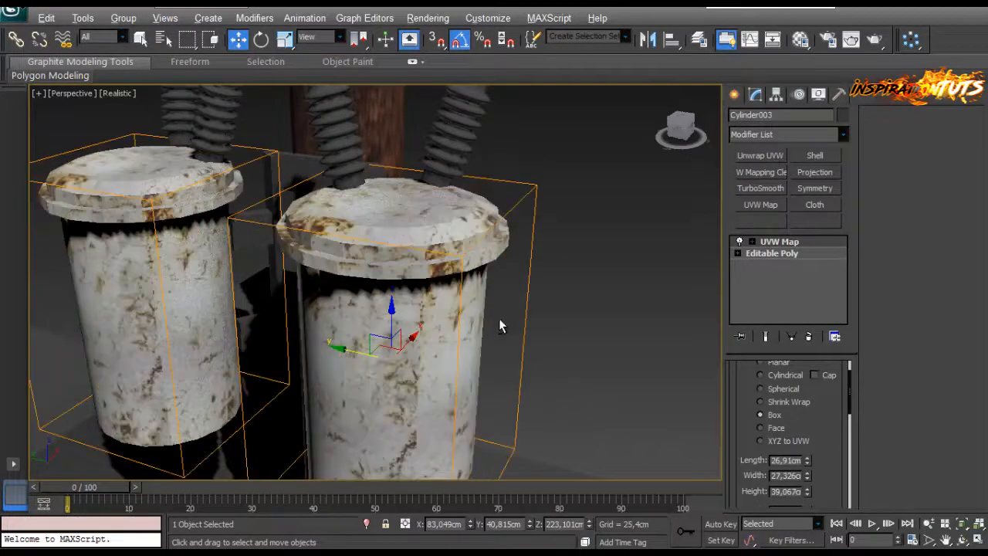
mouse_move(499, 325)
alt+middle_down()
mouse_move(495, 359)
mouse_move(507, 221)
mouse_move(410, 231)
mouse_move(505, 307)
alt+middle_up()
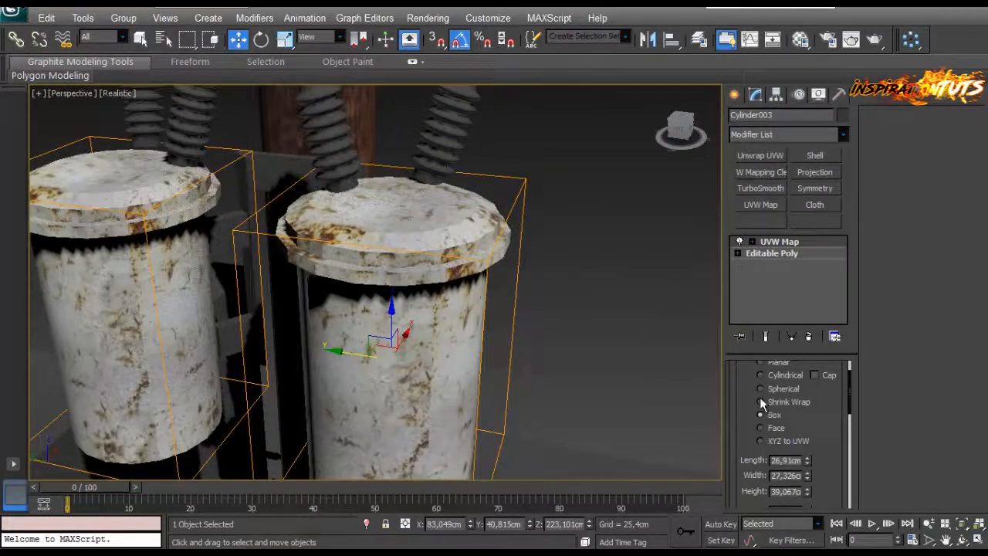
click(768, 375)
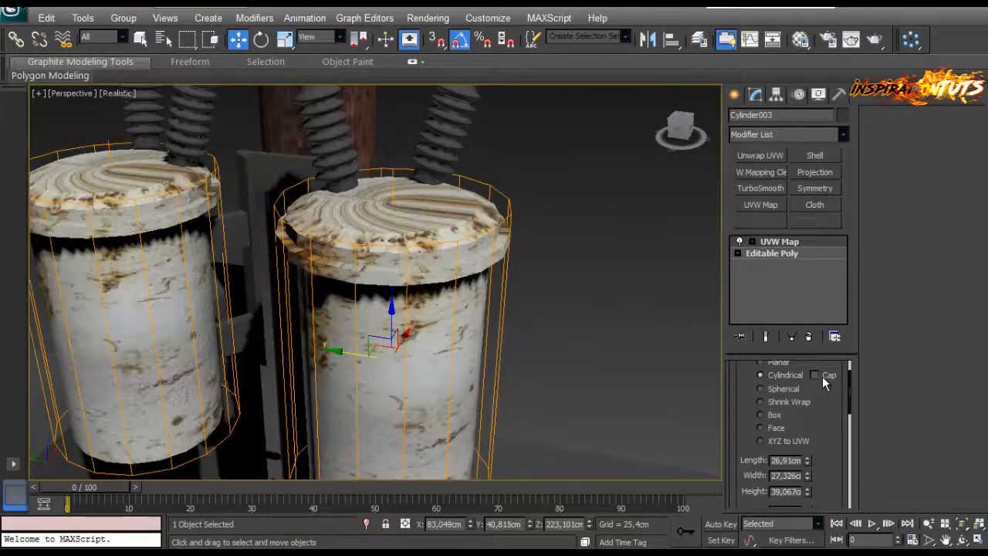
Enable Cap on the Cylindrical mapping of both transformer cans
click(815, 376)
alt+middle_drag(406, 307, 454, 261)
scroll(437, 302, down, 4)
Rotate the other transformer can around its vertical axis so its rust patches face a different direction
click(337, 367)
alt+middle_drag(297, 379, 312, 379)
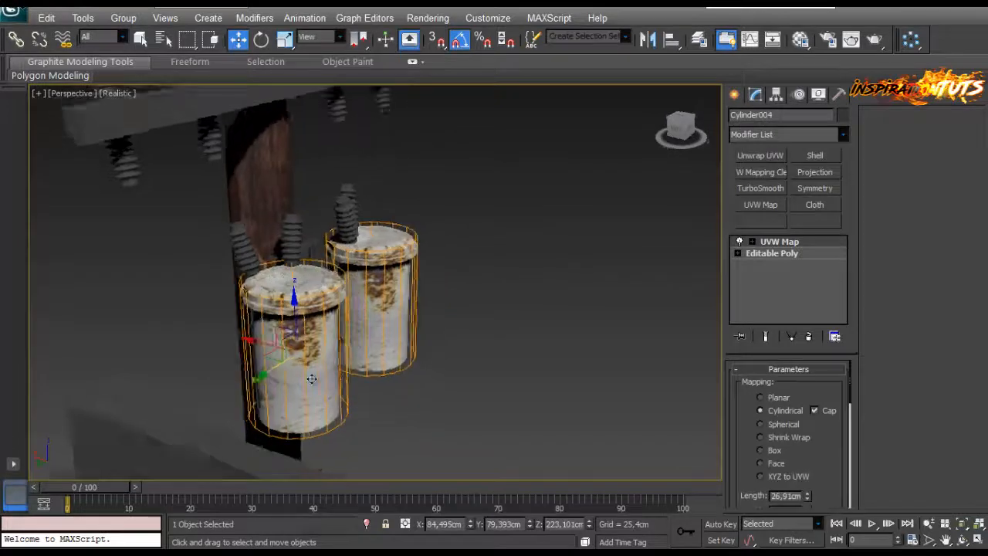
scroll(312, 379, up, 1)
key(e)
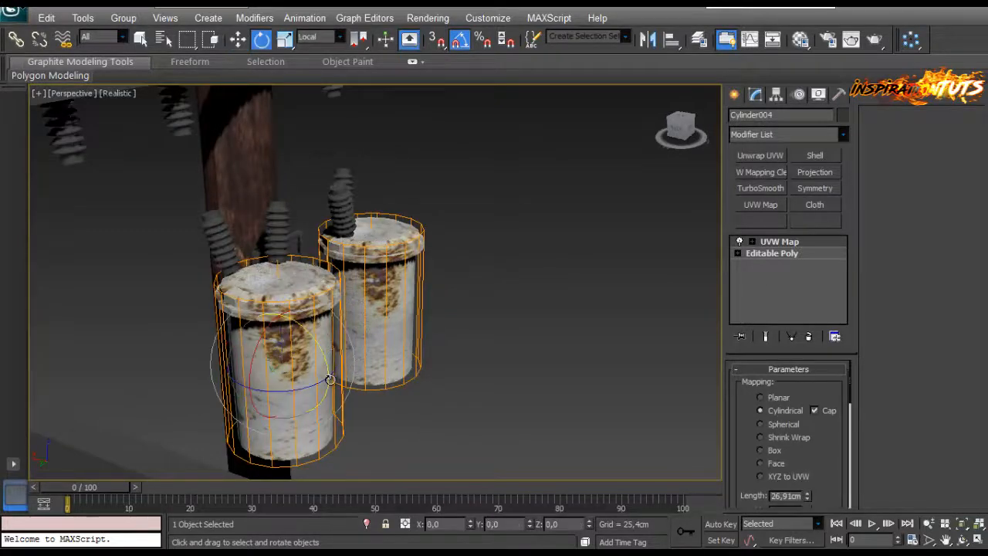
drag(317, 382, 411, 329)
alt+middle_drag(411, 329, 357, 308)
scroll(456, 340, down, 3)
Rotate the transformer can Cylinder003 about 50 degrees around its local Z axis and deselect it
click(480, 355)
scroll(480, 355, down, 3)
middle_drag(480, 355, 448, 284)
scroll(490, 274, down, 3)
scroll(412, 289, up, 3)
scroll(432, 309, up, 5)
scroll(496, 329, up, 2)
click(447, 284)
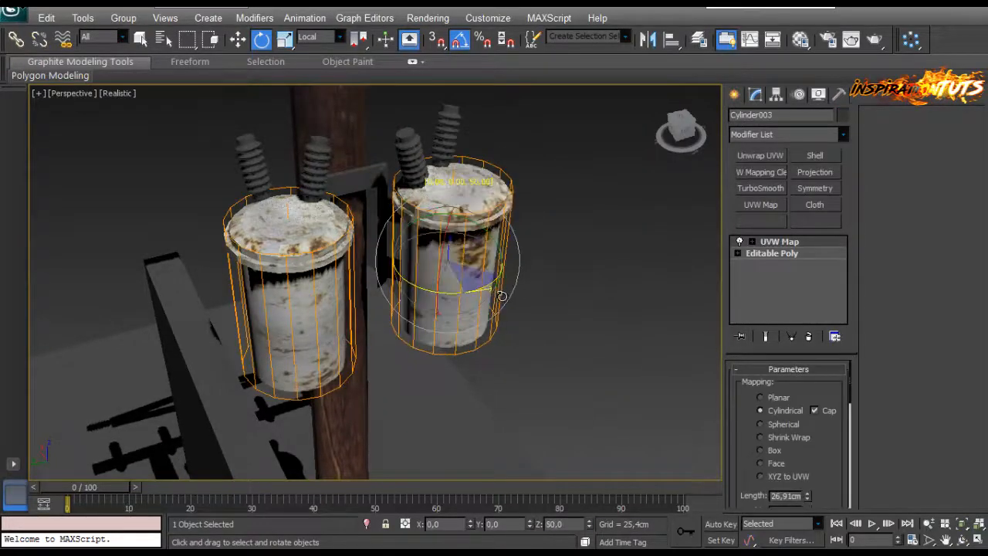
click(564, 355)
Select the wall behind the barrel and assign the brick Material #29 to it
alt+middle_drag(564, 356, 381, 328)
click(382, 328)
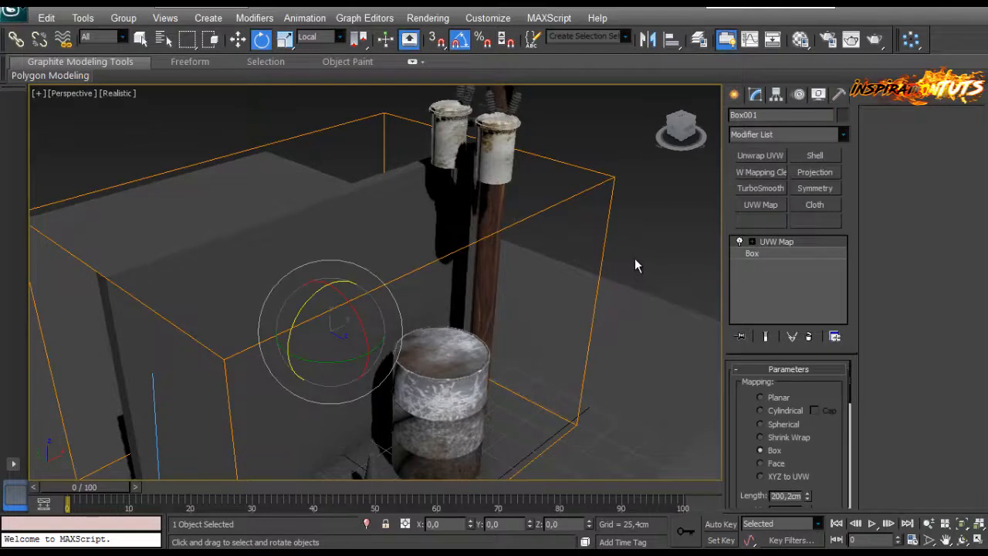
key(m)
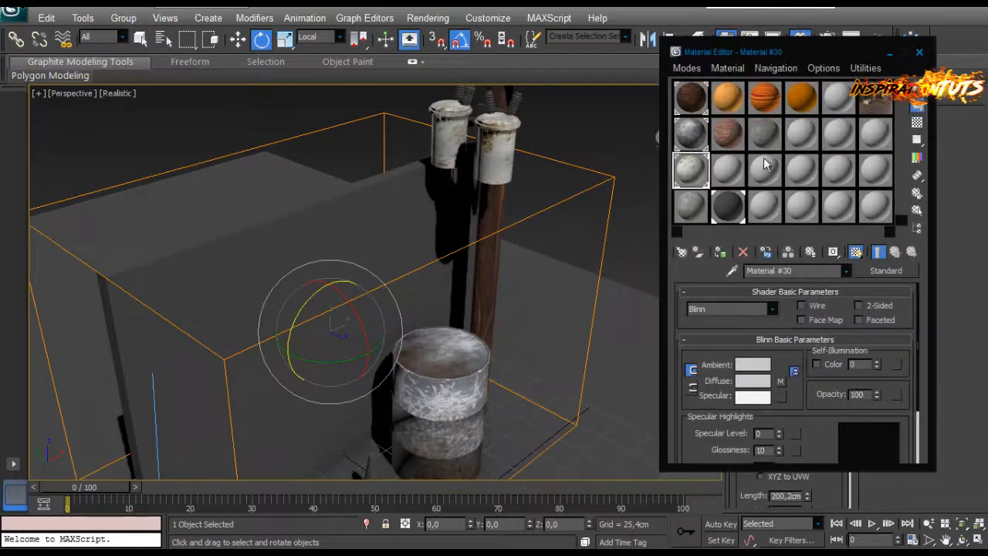
click(732, 145)
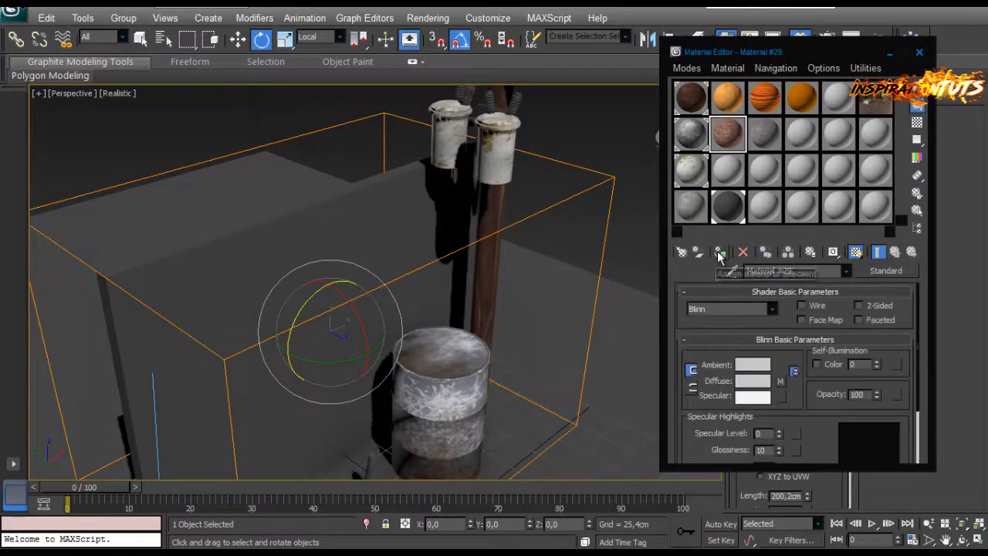
click(719, 252)
alt+middle_drag(307, 258, 317, 261)
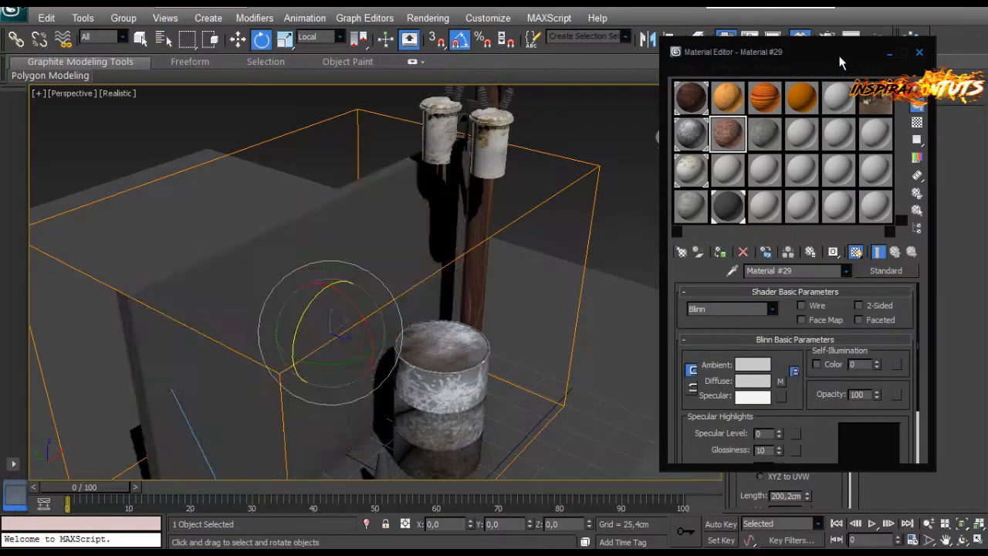
Cut the wall's old UVW Map modifier, reassign the brick Material #29 and close the Material Editor
drag(839, 56, 711, 322)
right_click(803, 242)
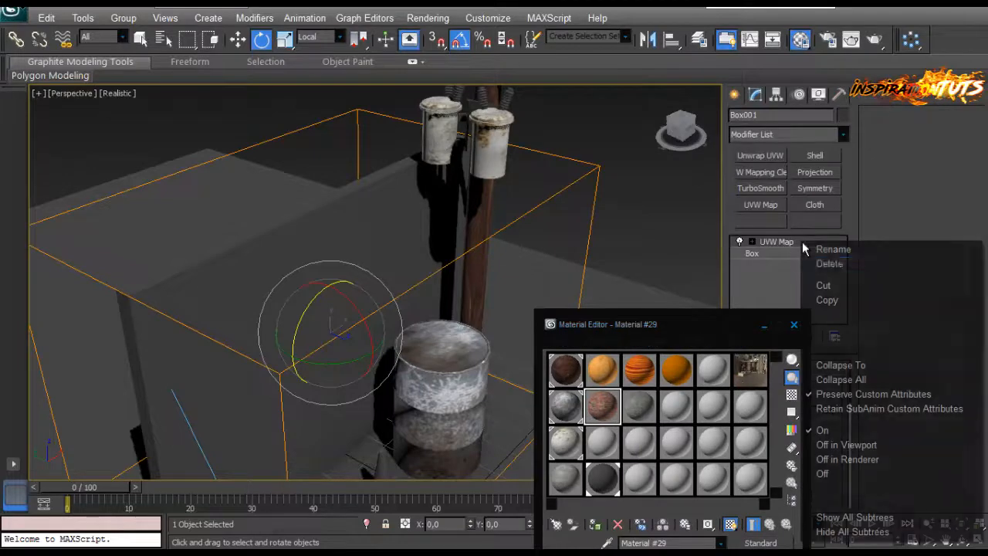
click(825, 284)
drag(705, 318, 743, 101)
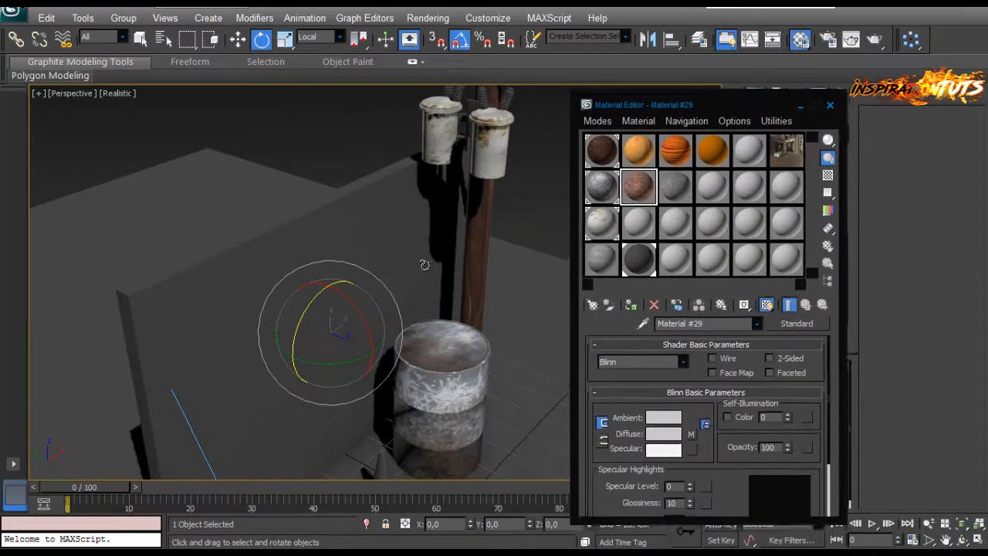
click(632, 306)
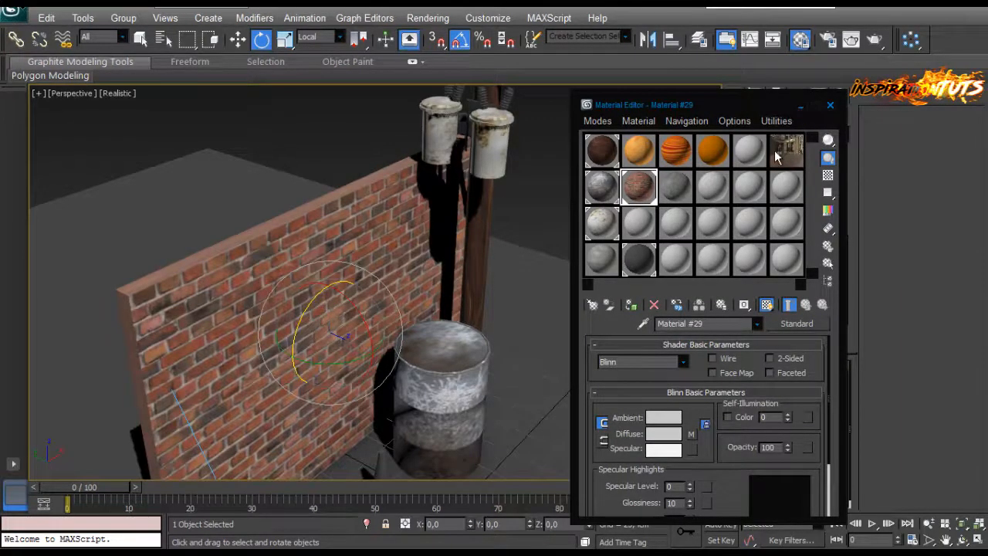
key(m)
Add a new UVW Map modifier to the brick wall and set its mapping to Box
click(843, 136)
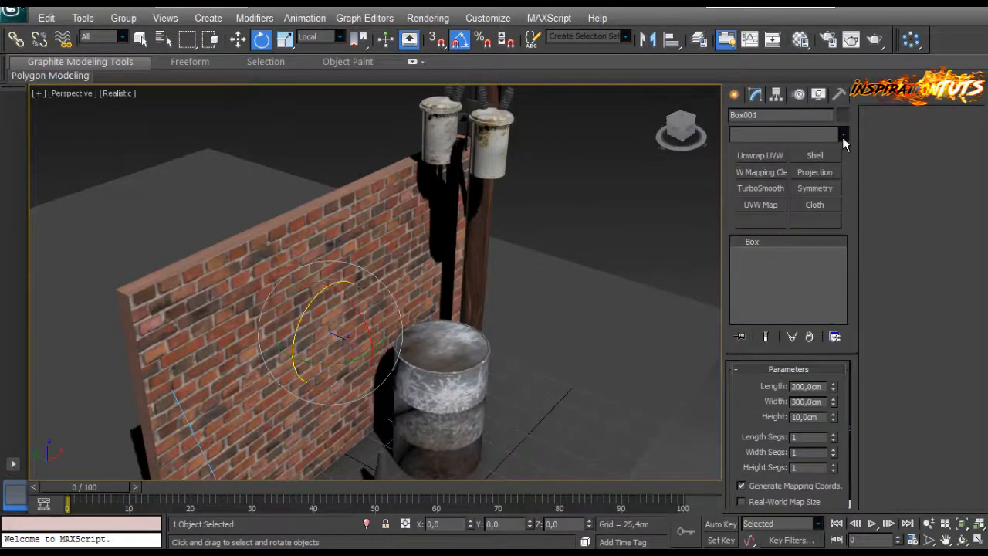
text(uvw)
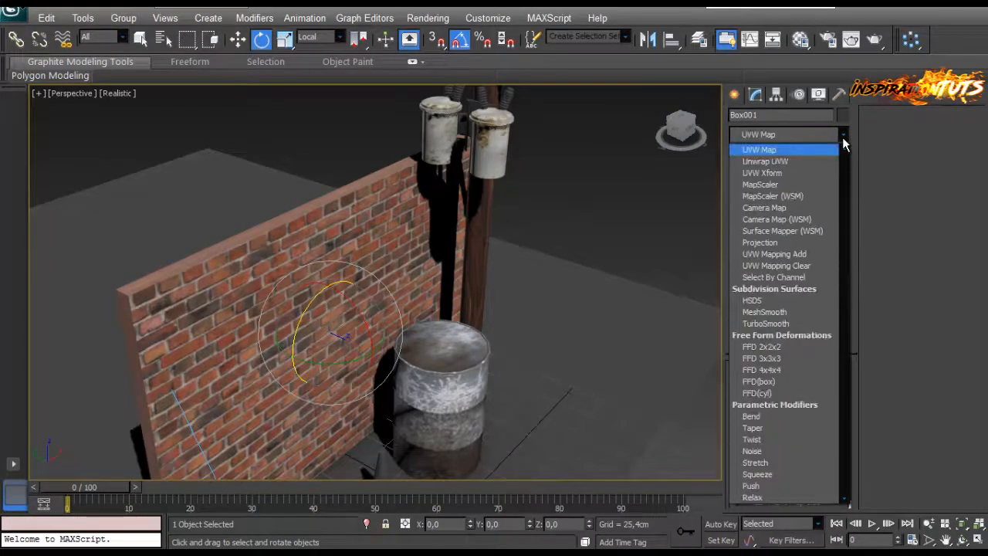
key(Return)
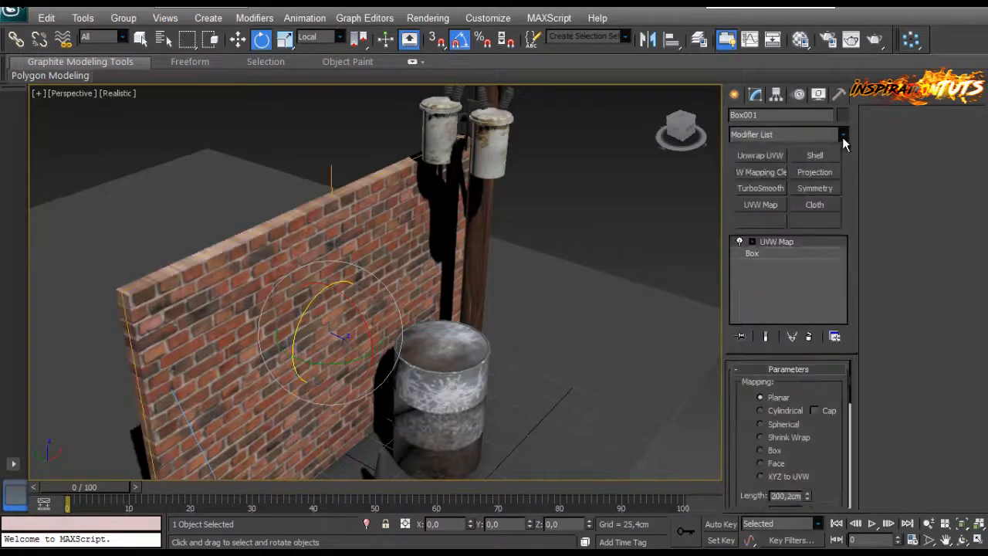
middle_drag(342, 277, 424, 291)
scroll(384, 273, up, 3)
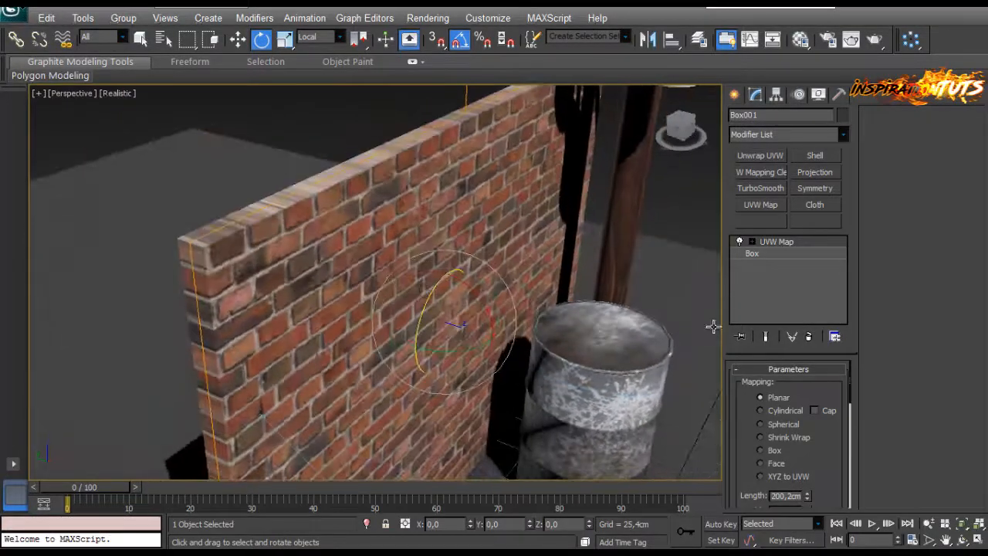
click(761, 451)
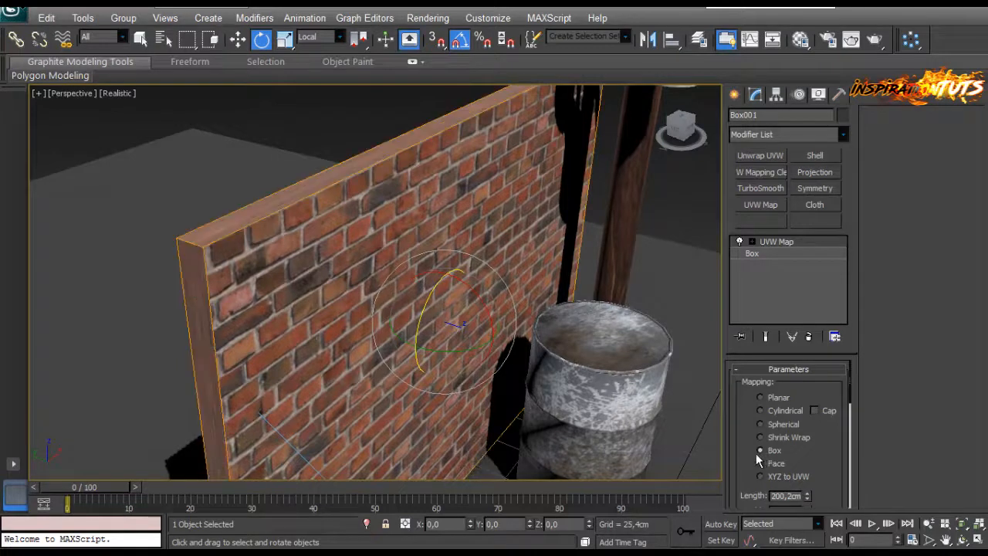
Try a mapping height of 174.174 cm and a W Tile of 1.39 on the wall's UVW Map
drag(745, 456, 751, 376)
alt+middle_drag(283, 234, 440, 188)
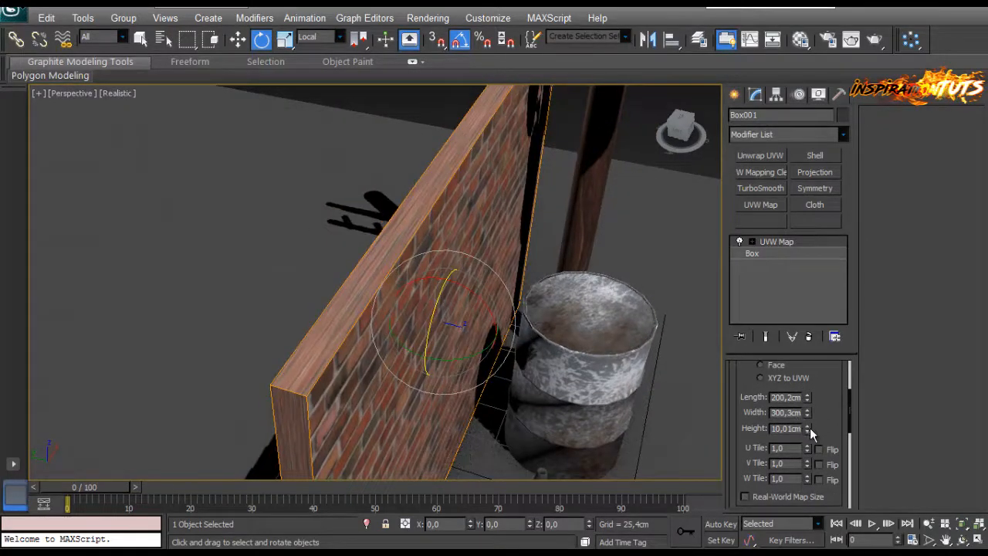
drag(808, 428, 861, 332)
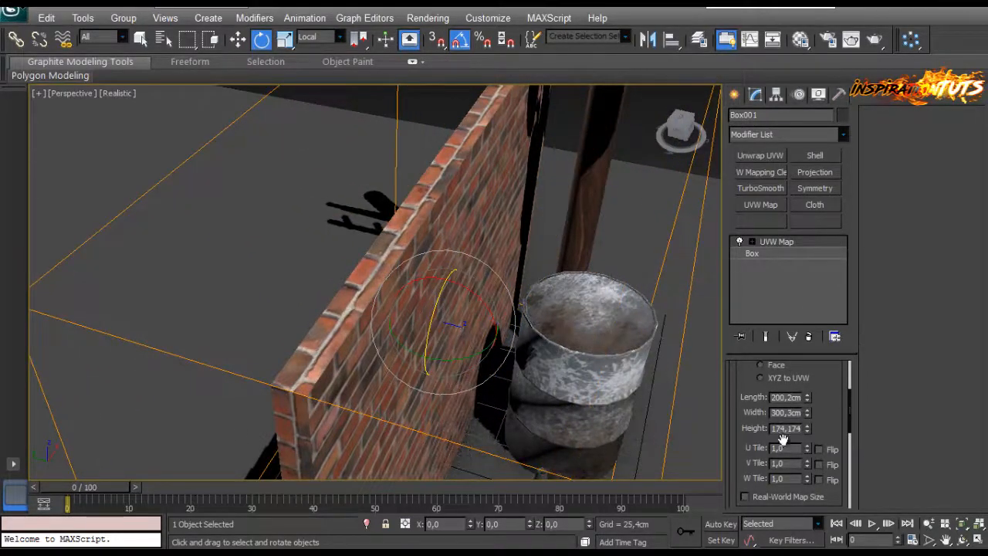
scroll(823, 424, up, 3)
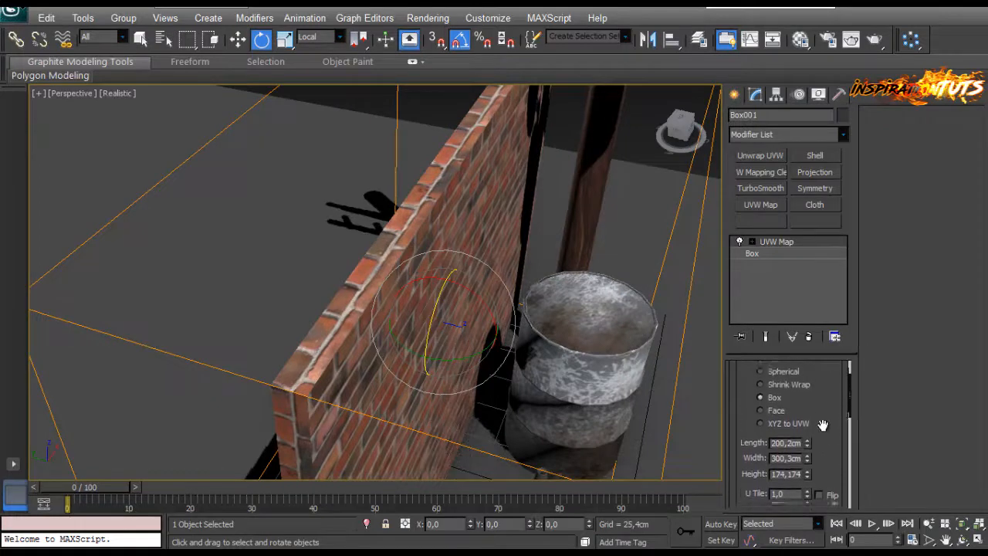
drag(823, 425, 809, 372)
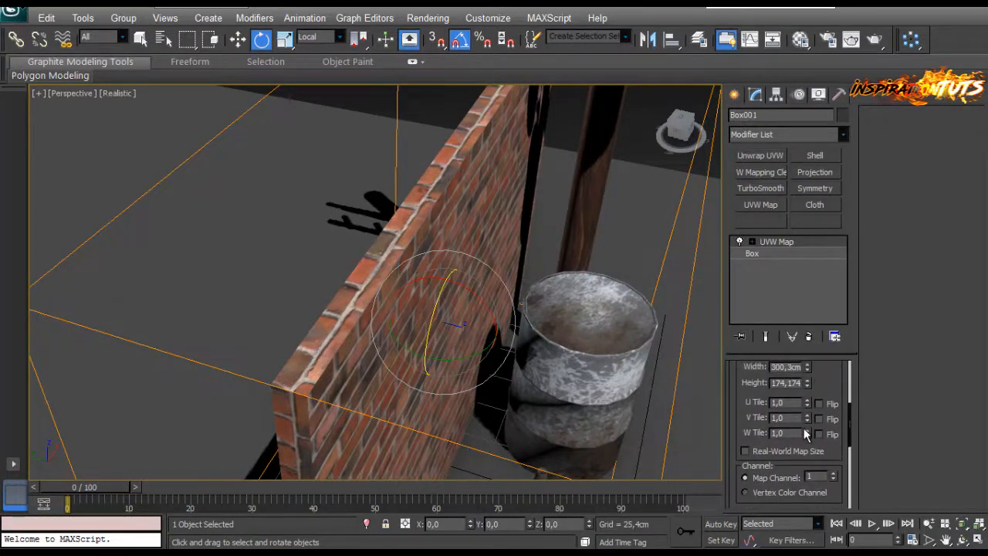
mouse_move(807, 431)
mouse_down()
mouse_move(808, 365)
mouse_move(806, 440)
mouse_up()
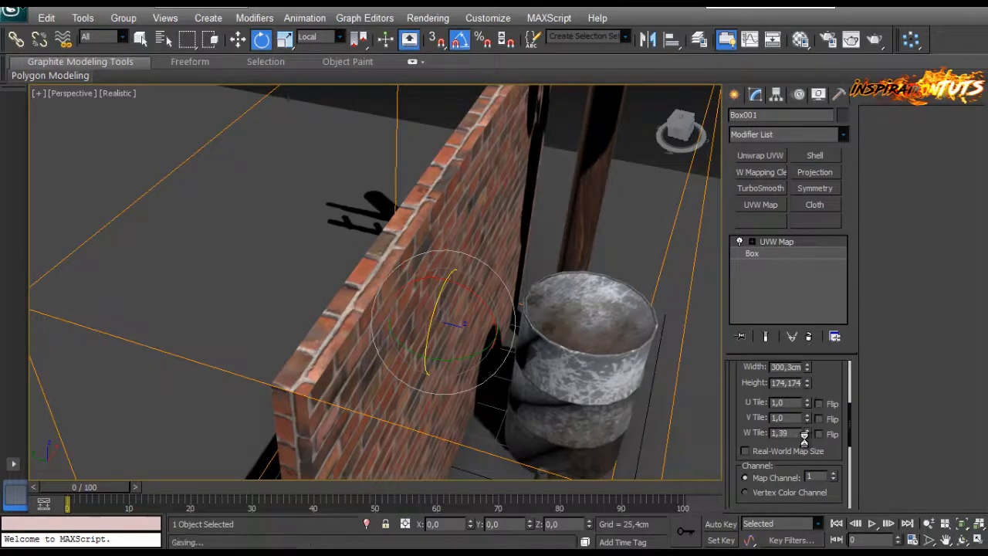
drag(747, 426, 747, 411)
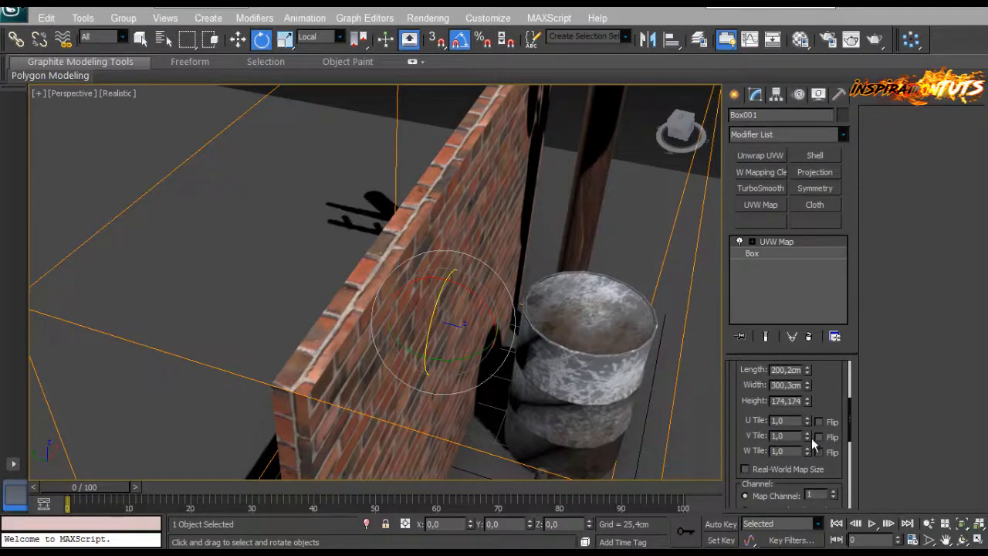
Set the wall's mapping height to 419.759 cm and the V Tile to 1.79
drag(811, 438, 849, 417)
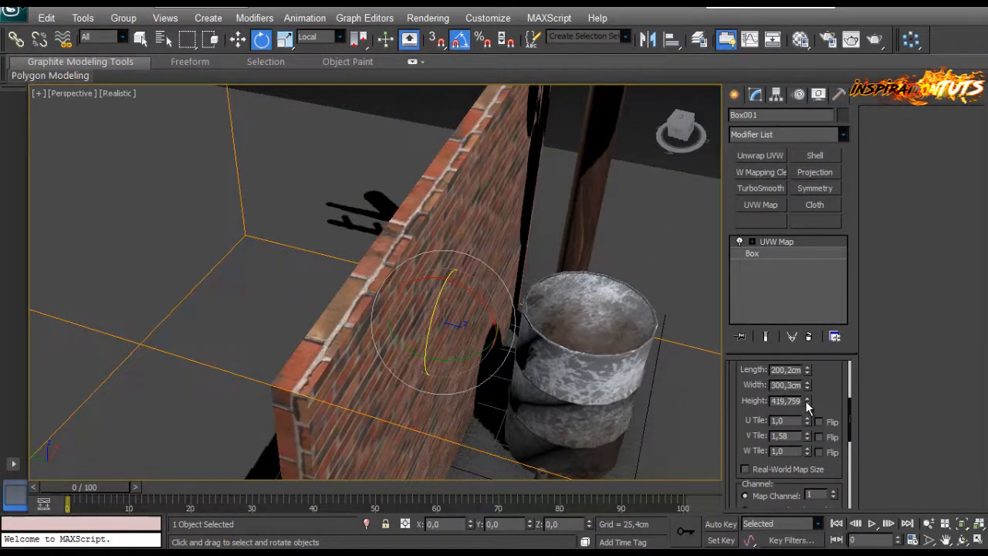
click(807, 439)
drag(806, 425, 806, 422)
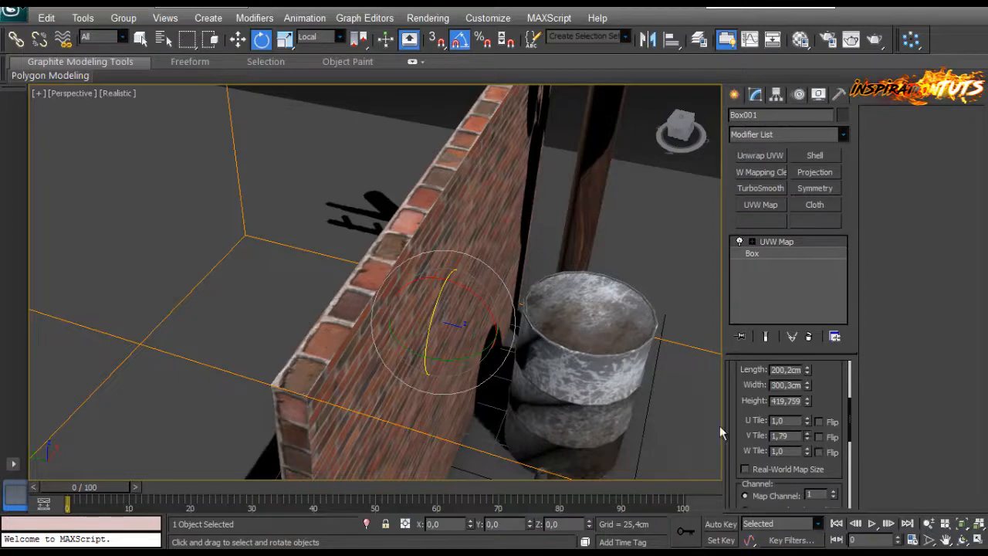
Try a U Tile of 1.45 on the wall, reset it to 1.0, and set the W Tile to 1.23
alt+middle_drag(720, 425, 748, 386)
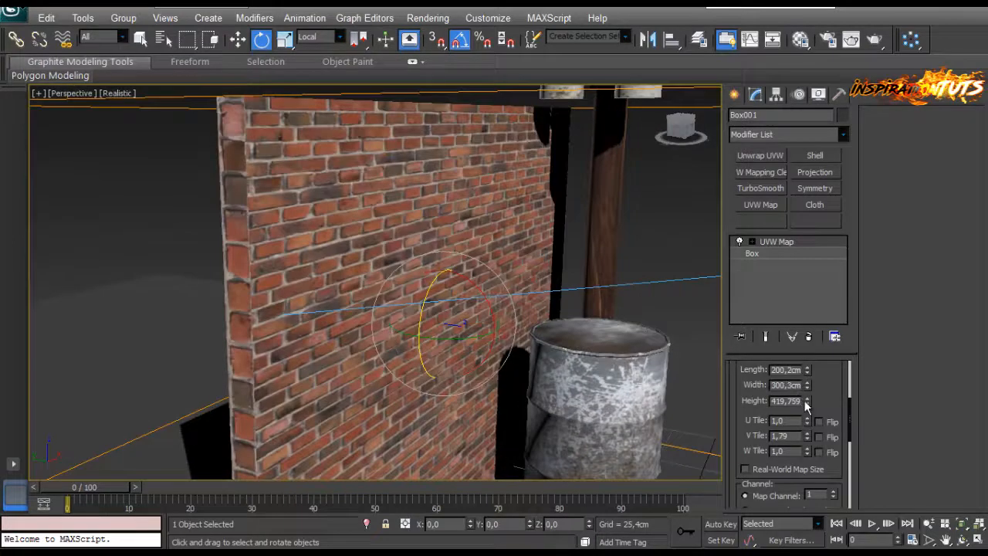
drag(806, 419, 802, 385)
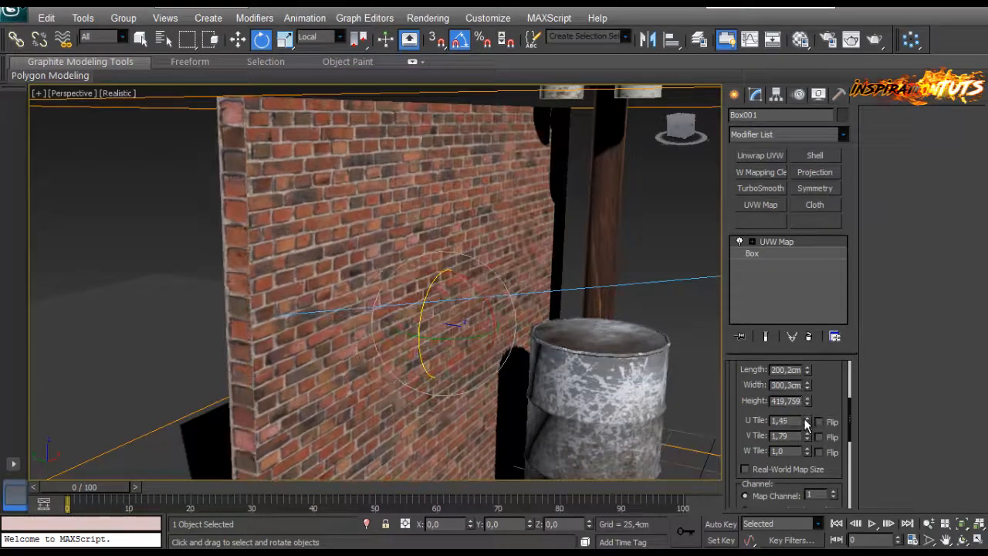
right_click(807, 423)
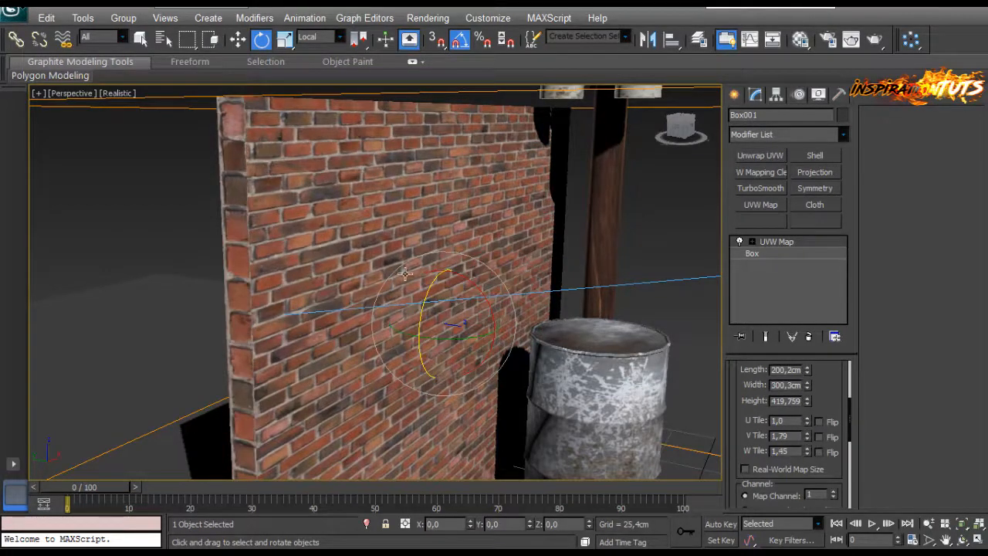
alt+middle_drag(404, 272, 427, 256)
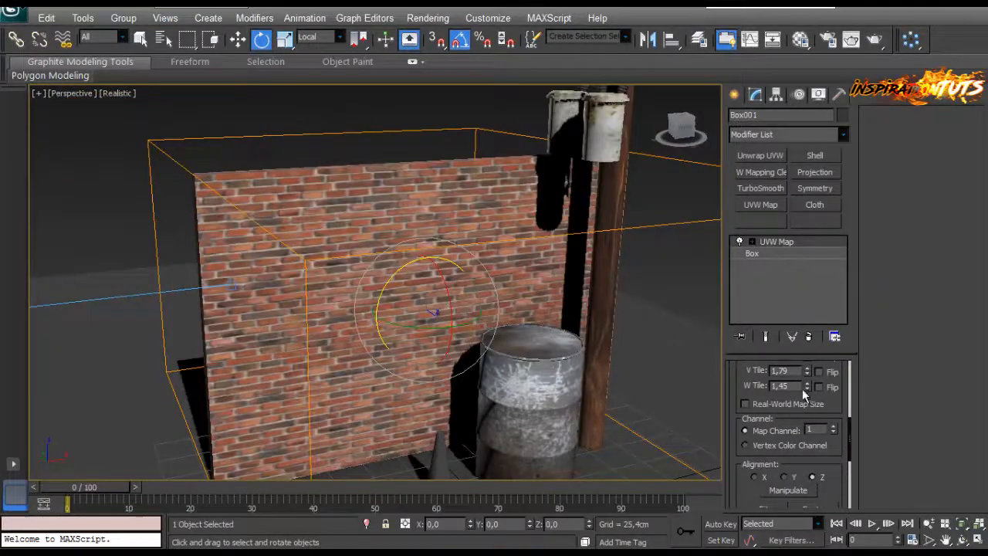
scroll(795, 424, up, 3)
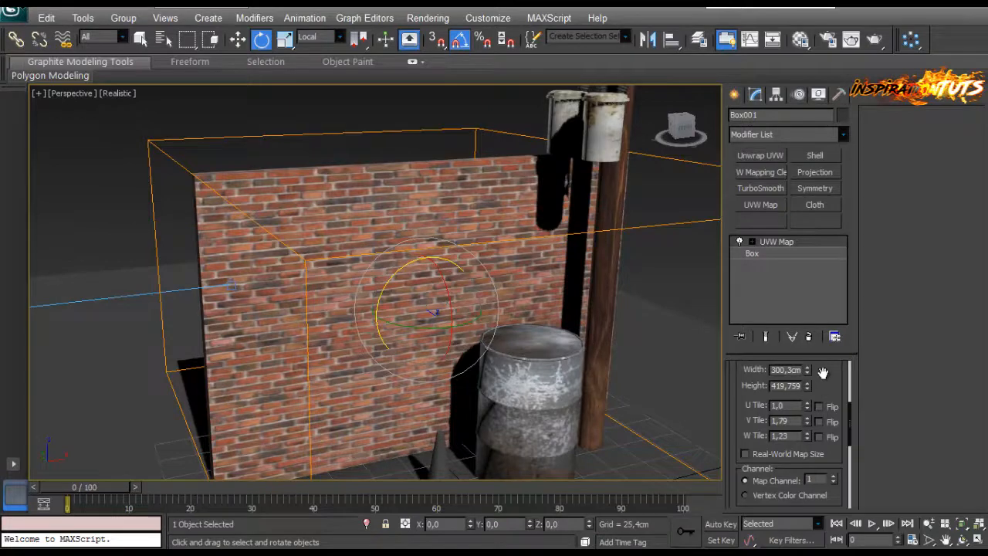
drag(823, 373, 812, 349)
alt+middle_drag(295, 262, 339, 214)
alt+middle_drag(339, 214, 286, 216)
click(612, 195)
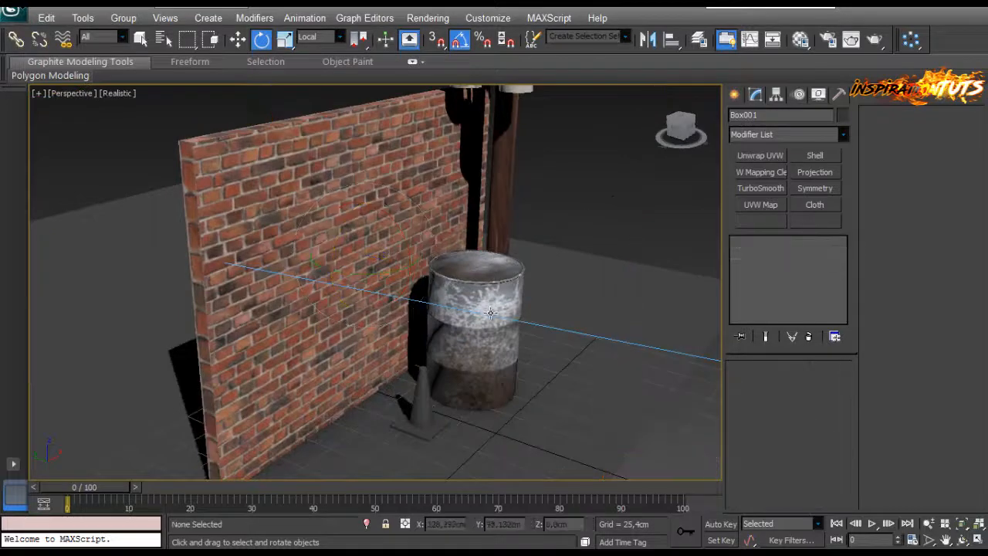
Assign the orange 04 - Default material to the traffic cone, deselect it and close the Material Editor
alt+middle_drag(491, 312, 482, 343)
scroll(463, 308, up, 3)
click(422, 404)
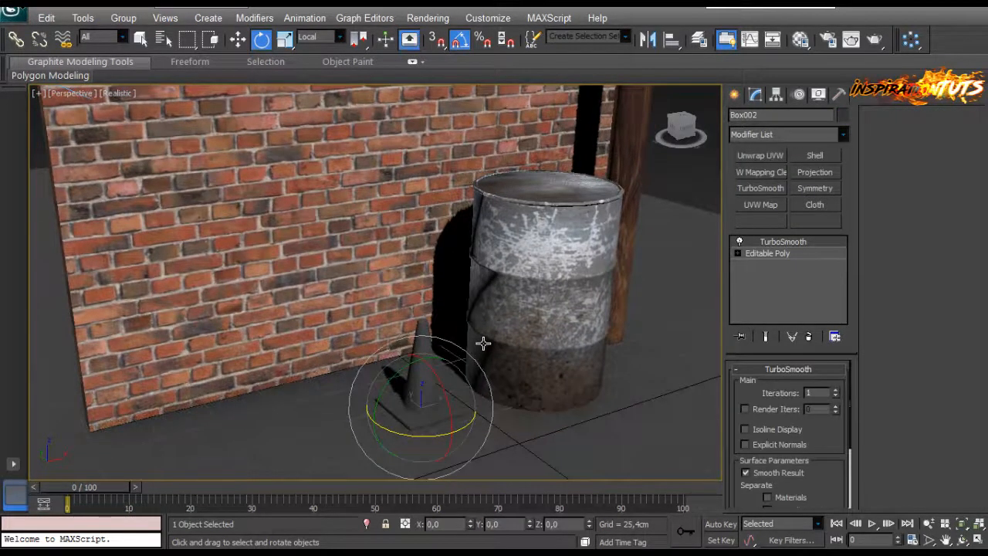
key(m)
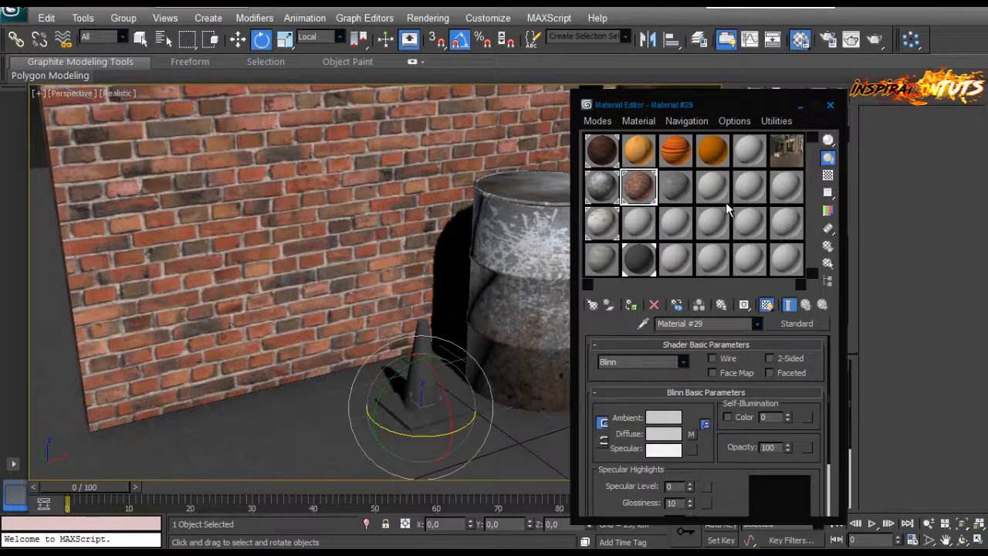
click(719, 152)
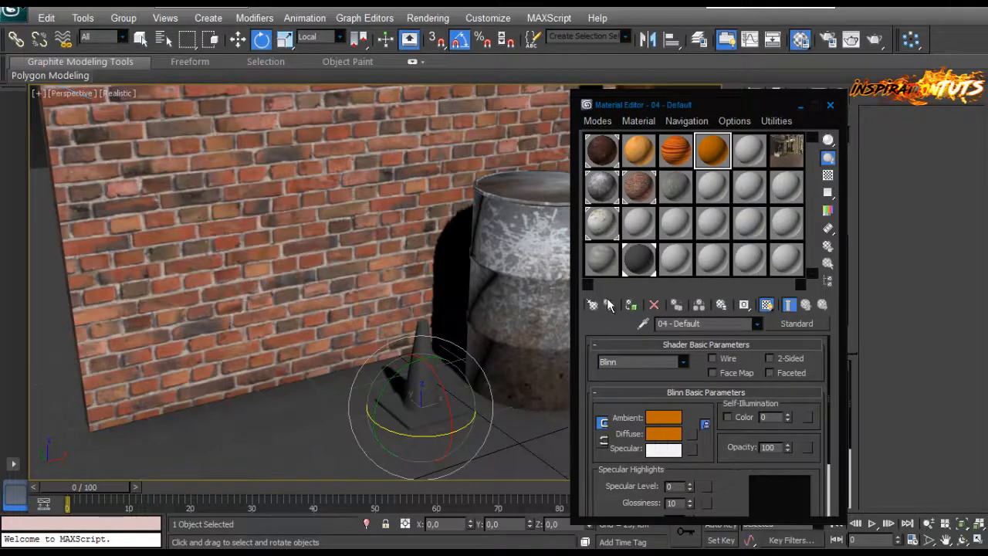
click(631, 308)
middle_drag(534, 311, 486, 258)
scroll(472, 286, down, 3)
scroll(473, 287, up, 3)
click(536, 217)
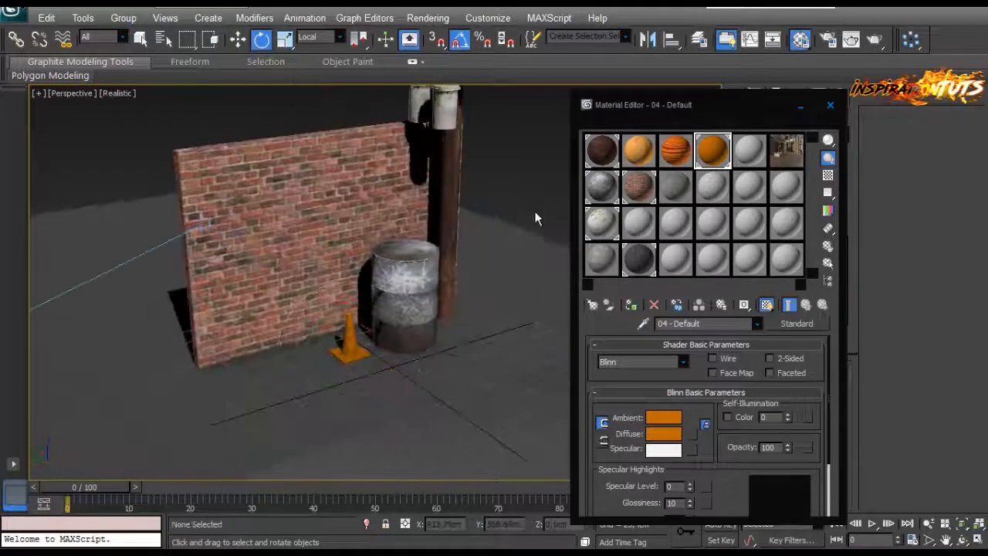
drag(816, 108, 659, 174)
click(672, 172)
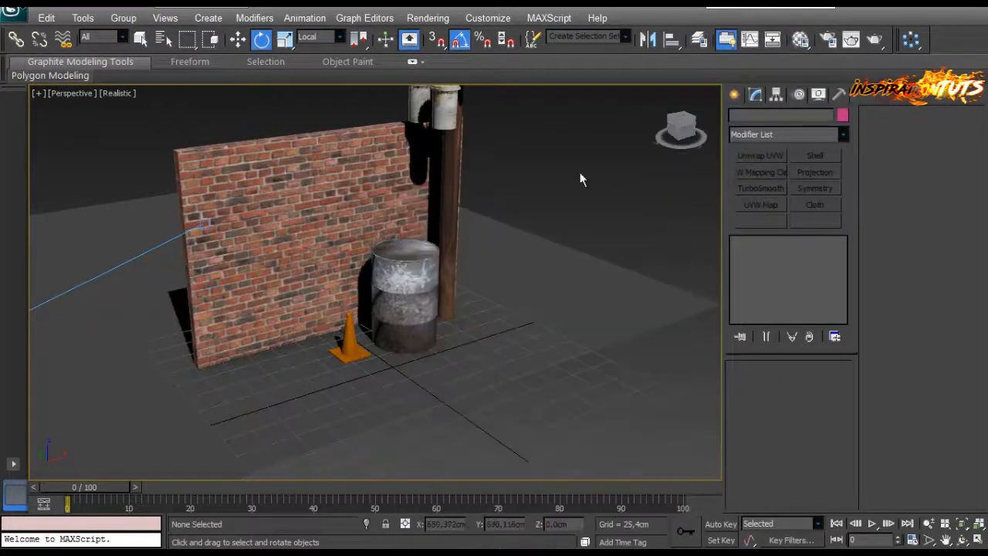
Assign the dark brown wood material to the pole's long crossarm carrying the insulators
middle_drag(478, 153, 451, 450)
scroll(447, 386, up, 3)
middle_drag(450, 384, 437, 354)
scroll(437, 354, up, 3)
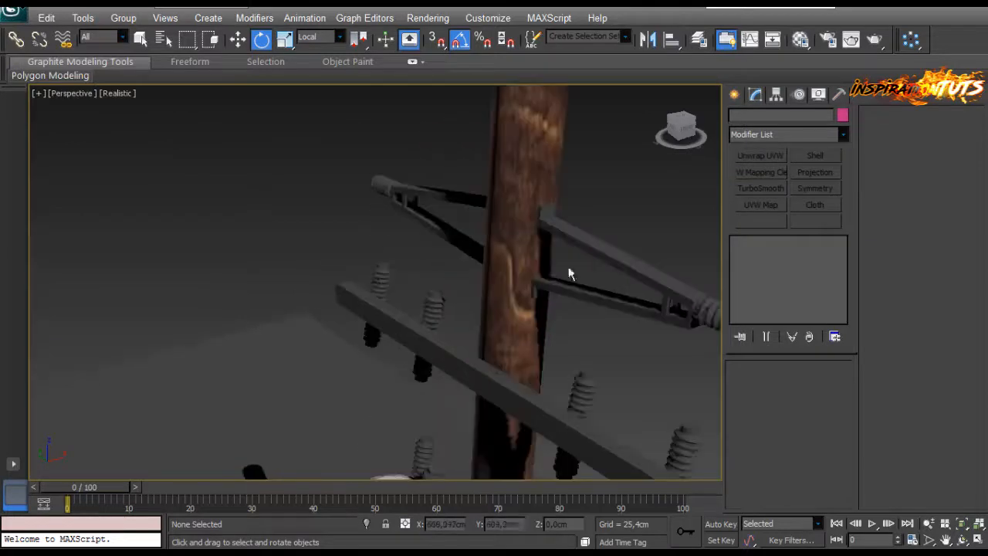
click(579, 263)
alt+middle_drag(592, 249, 478, 370)
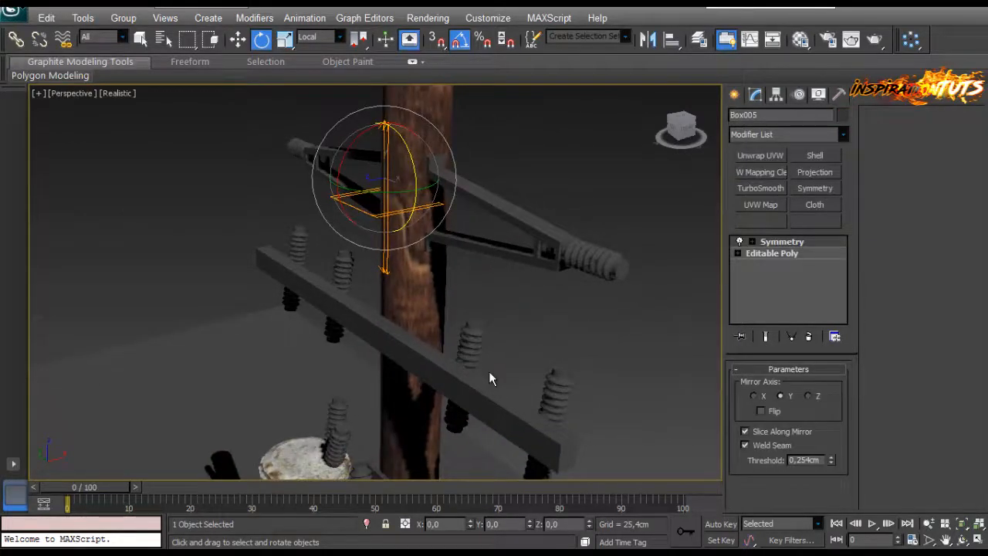
click(485, 397)
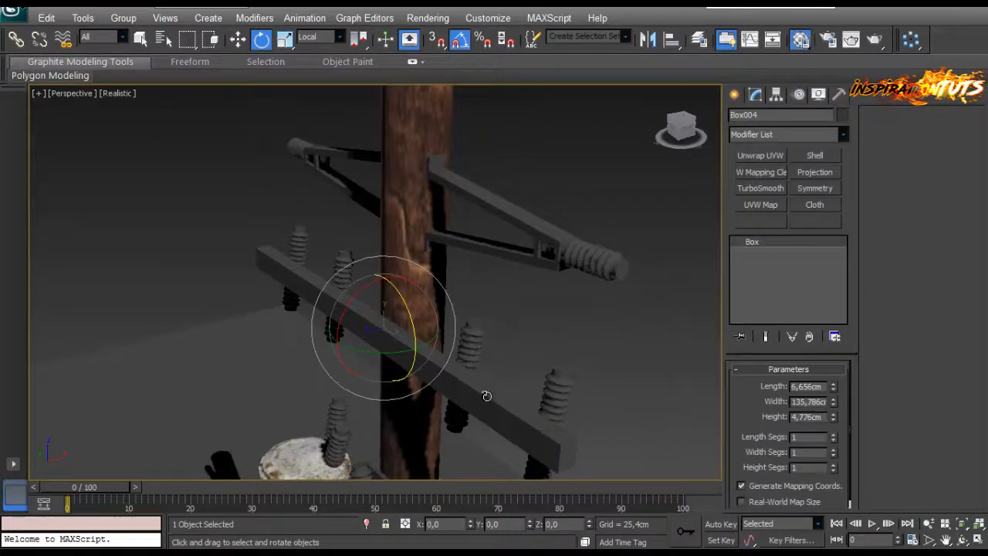
key(m)
drag(543, 166, 662, 122)
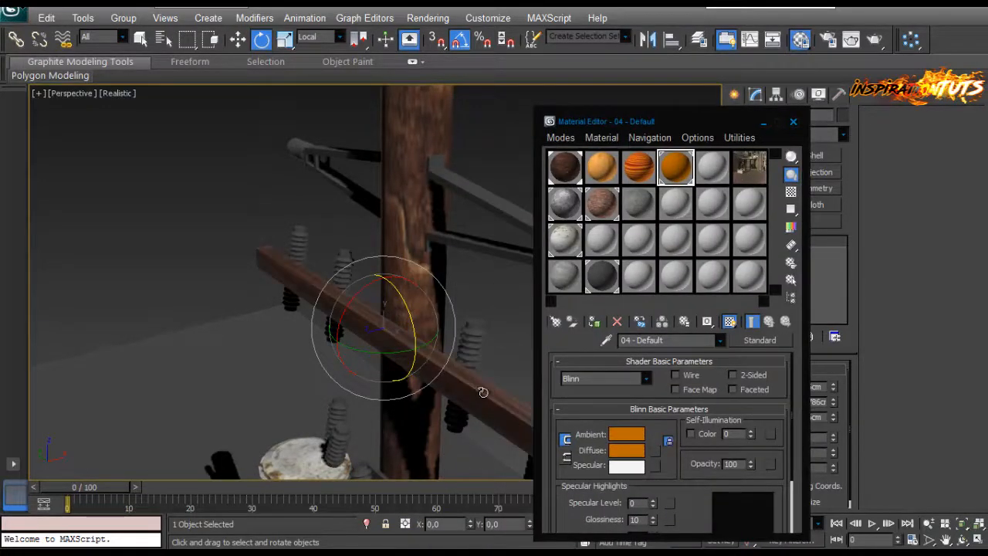
alt+middle_drag(504, 317, 679, 235)
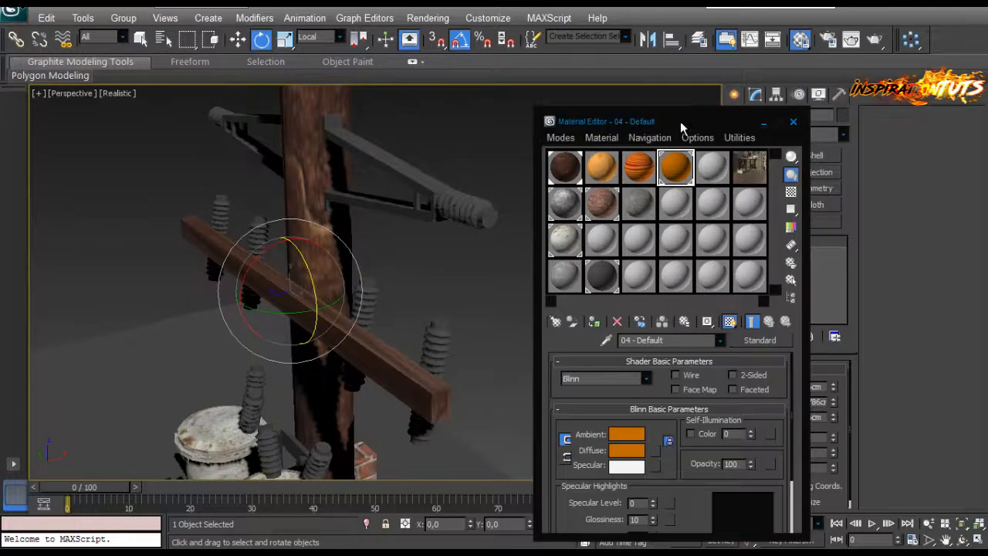
Add a UVW Map modifier to the wooden crossarm and set its mapping to Box
drag(681, 121, 668, 231)
click(842, 134)
text(uvw)
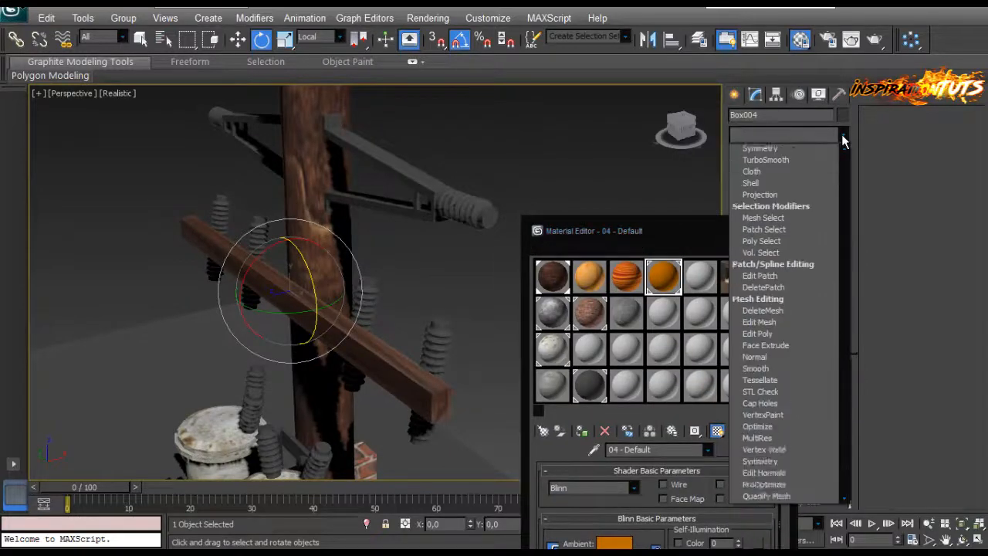
key(Return)
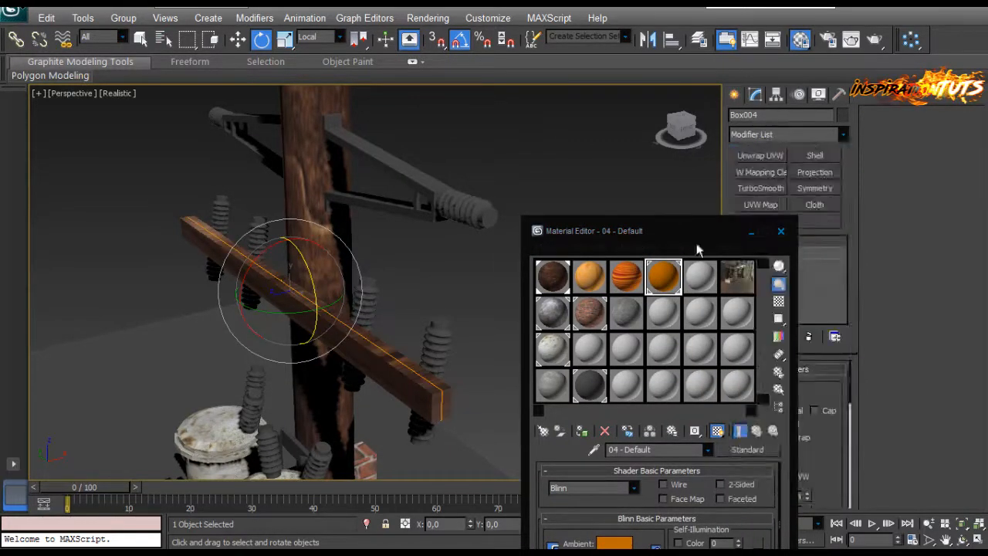
drag(709, 236, 647, 301)
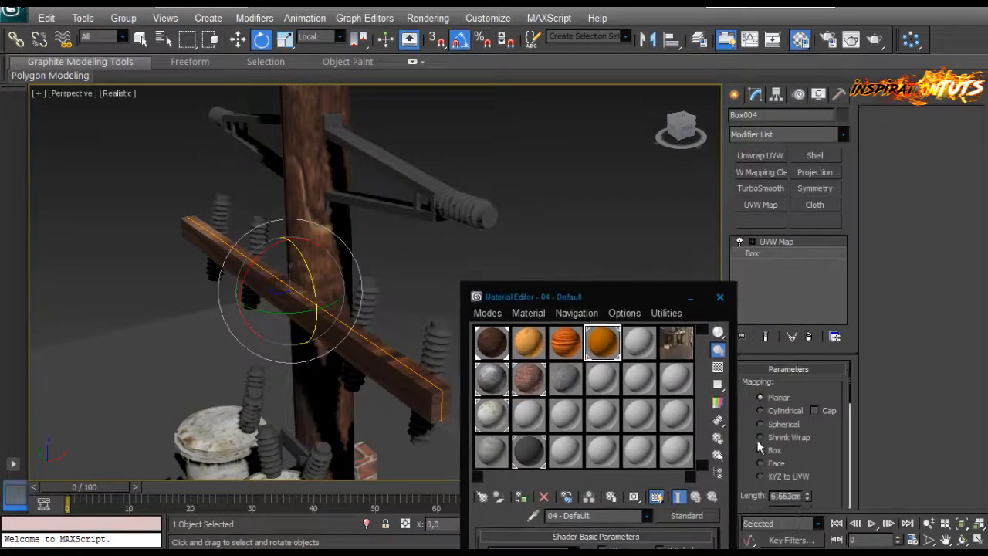
click(763, 450)
scroll(355, 346, up, 3)
middle_drag(386, 375, 353, 206)
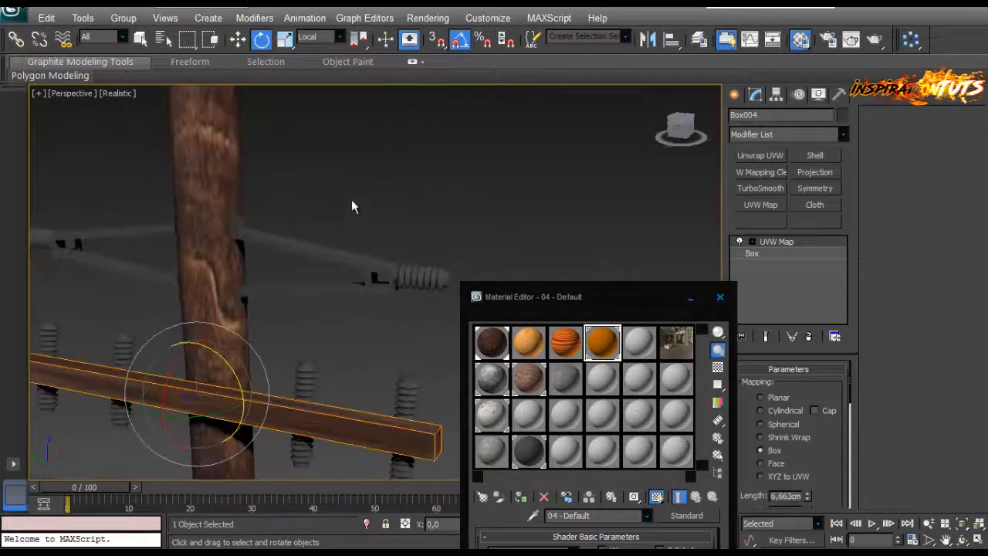
Select the two angled brackets on either side of the pole and assign the metal Material #28 to them
drag(351, 202, 301, 328)
click(221, 298)
drag(93, 292, 94, 293)
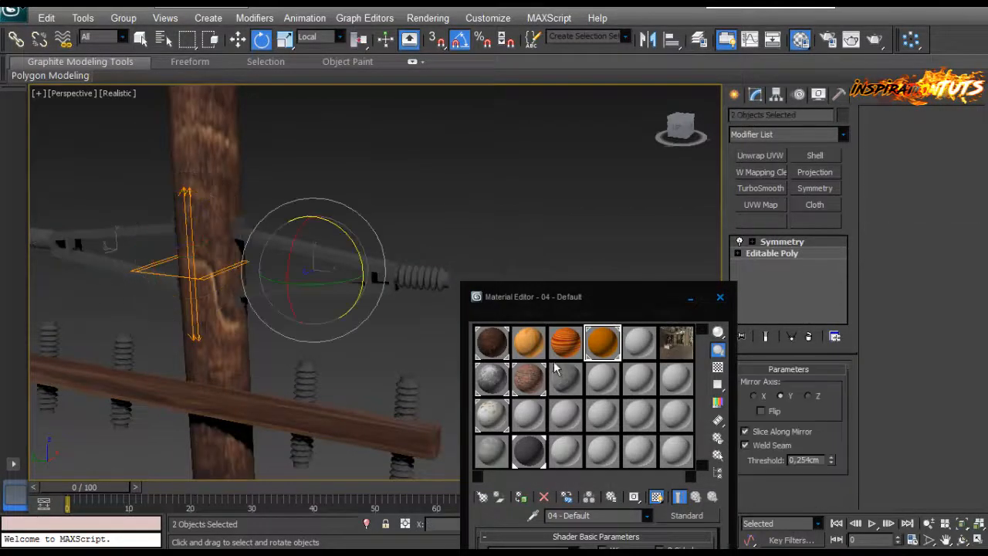
click(503, 390)
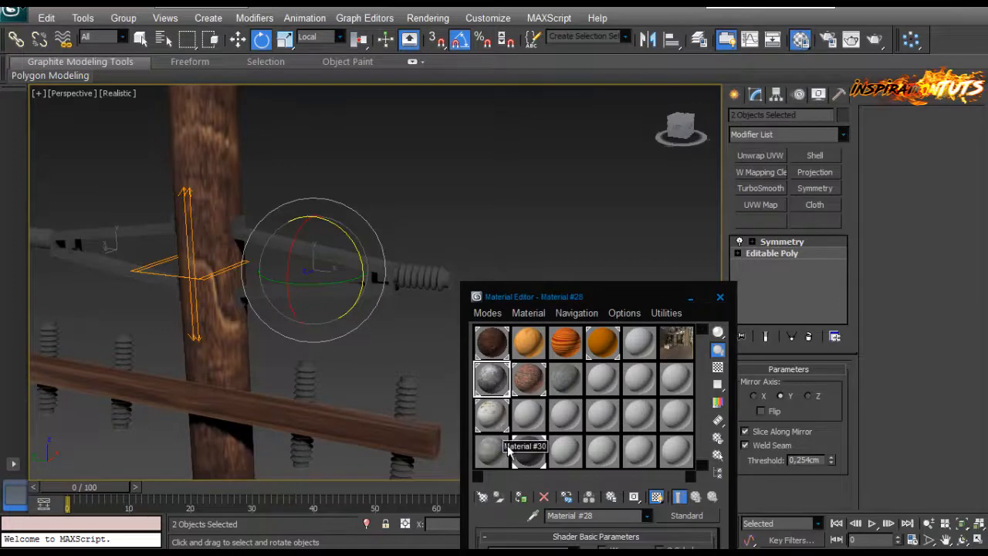
click(521, 497)
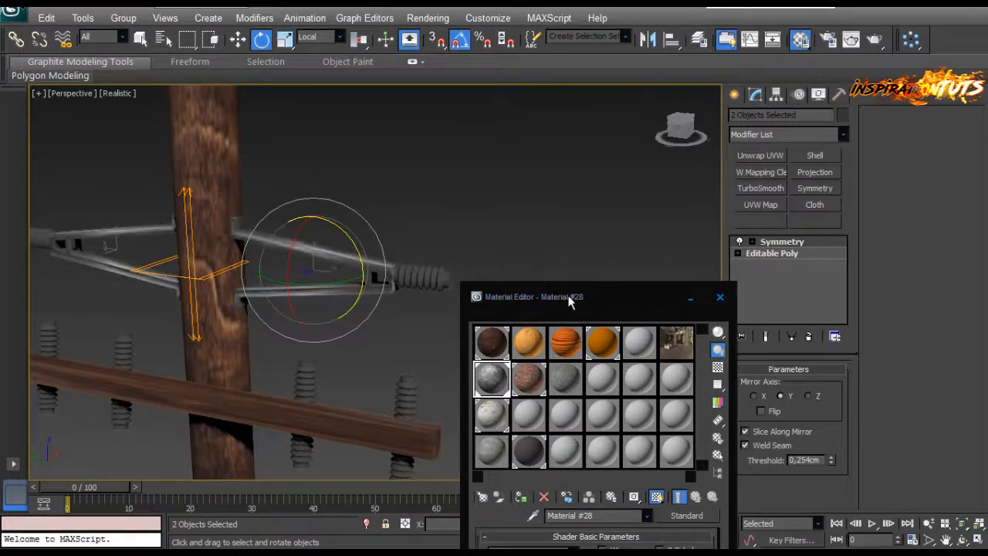
Add a UVW Map modifier to both metal brackets and set its mapping to Box
click(843, 135)
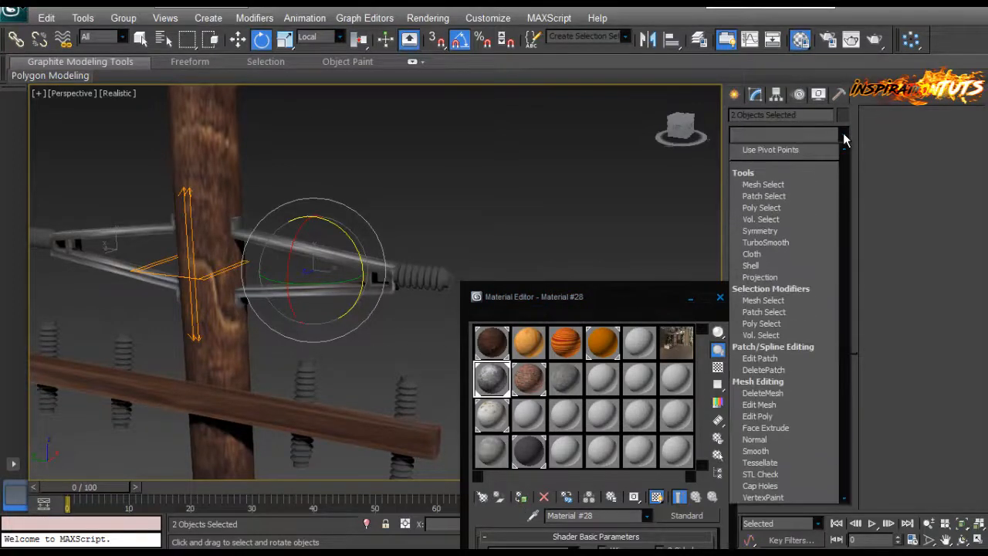
text(uvw)
key(Return)
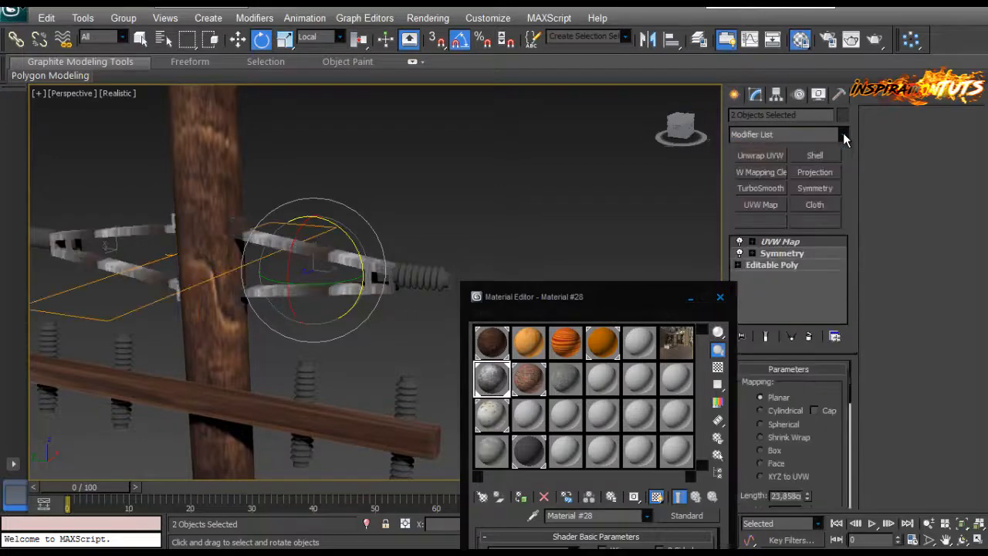
click(773, 452)
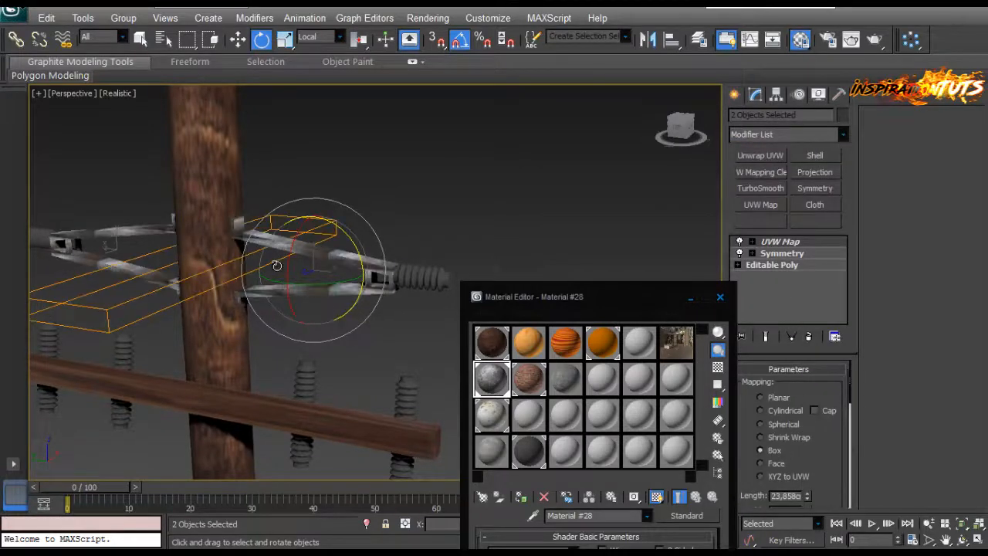
key(z)
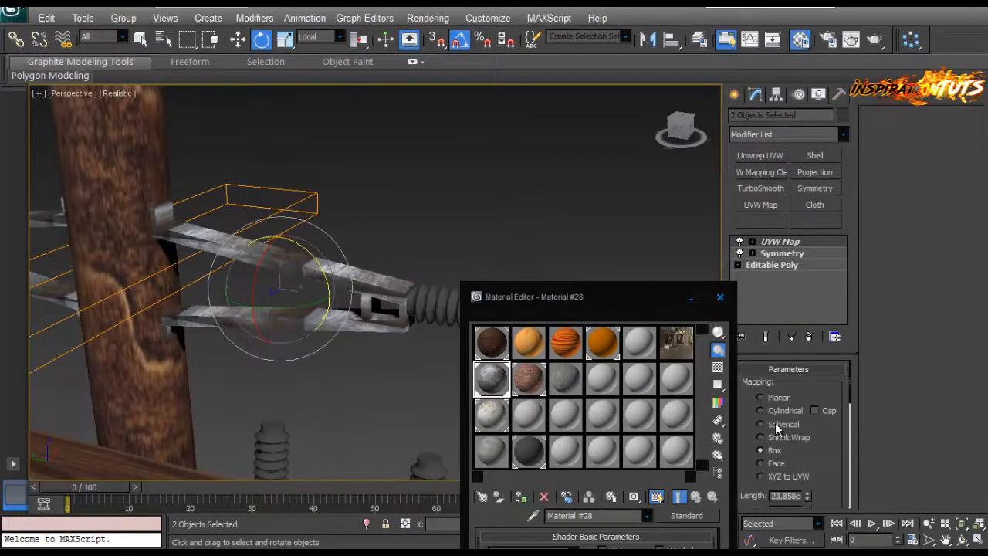
Try Cylindrical mapping on the two metal brackets and return to Box mapping
click(780, 414)
alt+middle_drag(366, 322, 322, 326)
click(761, 451)
alt+middle_drag(388, 343, 376, 332)
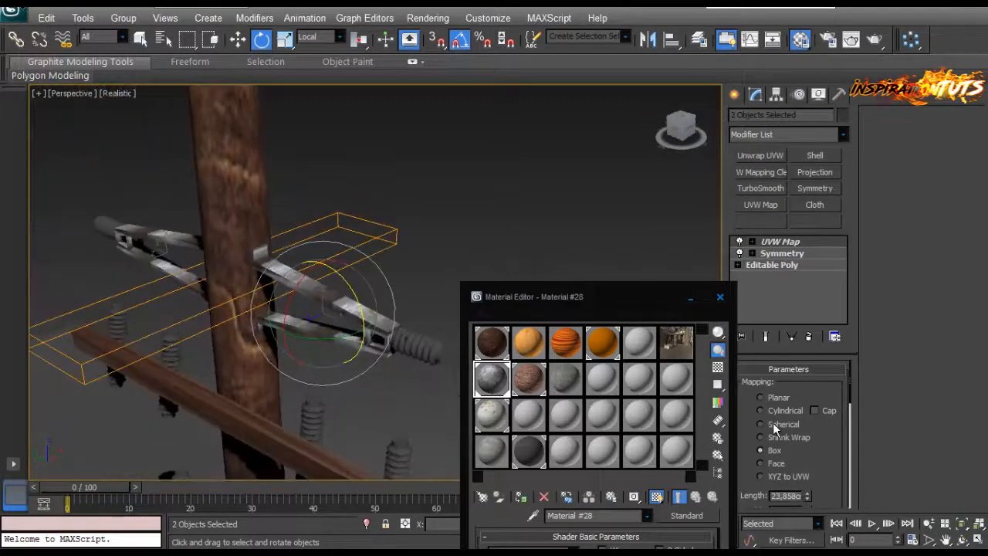
Set the brackets' mapping length to 111.656 cm, width to 28.301 cm and height to 24.767 cm
drag(830, 475, 795, 469)
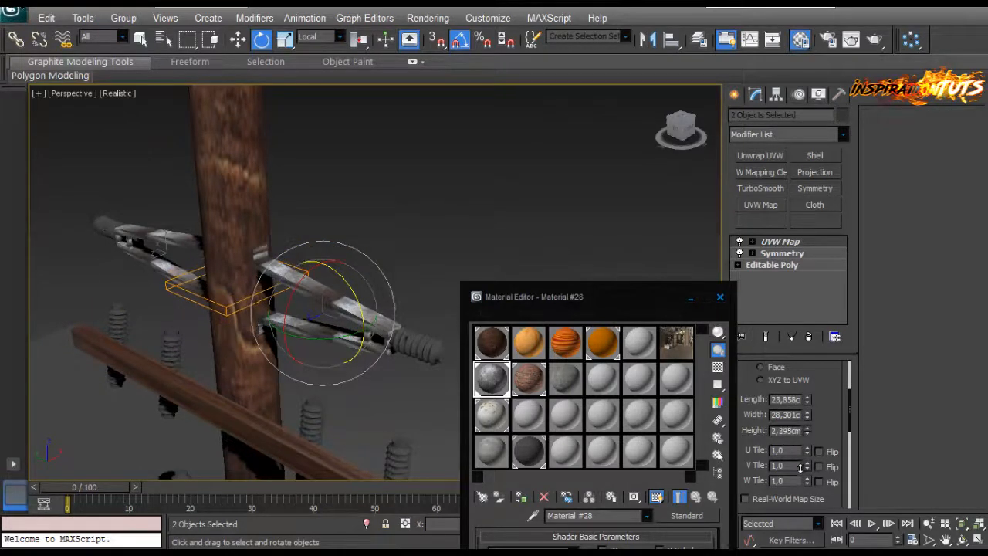
drag(802, 410, 799, 128)
drag(808, 405, 774, 129)
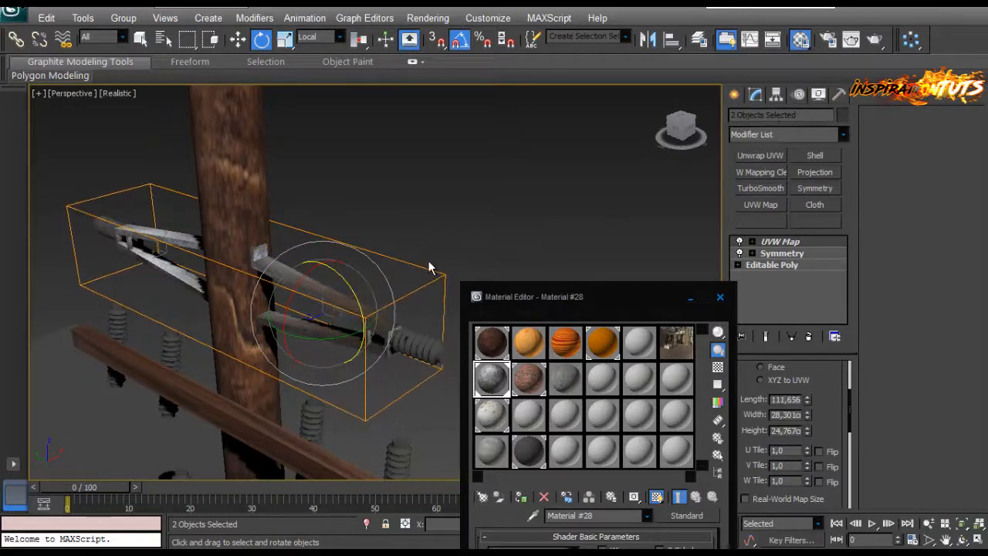
scroll(429, 267, up, 3)
alt+middle_drag(425, 267, 361, 208)
scroll(338, 338, up, 4)
scroll(360, 208, down, 3)
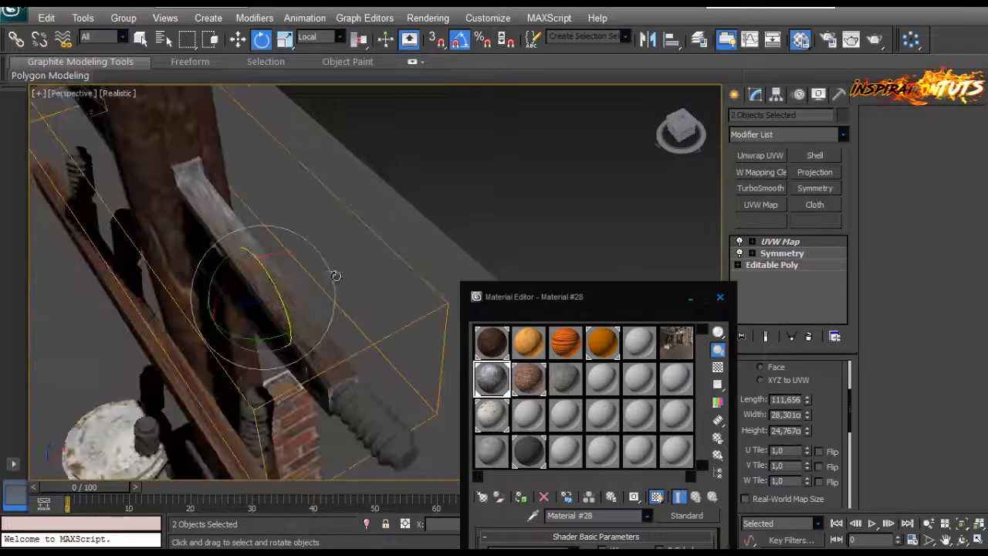
alt+middle_drag(332, 276, 473, 317)
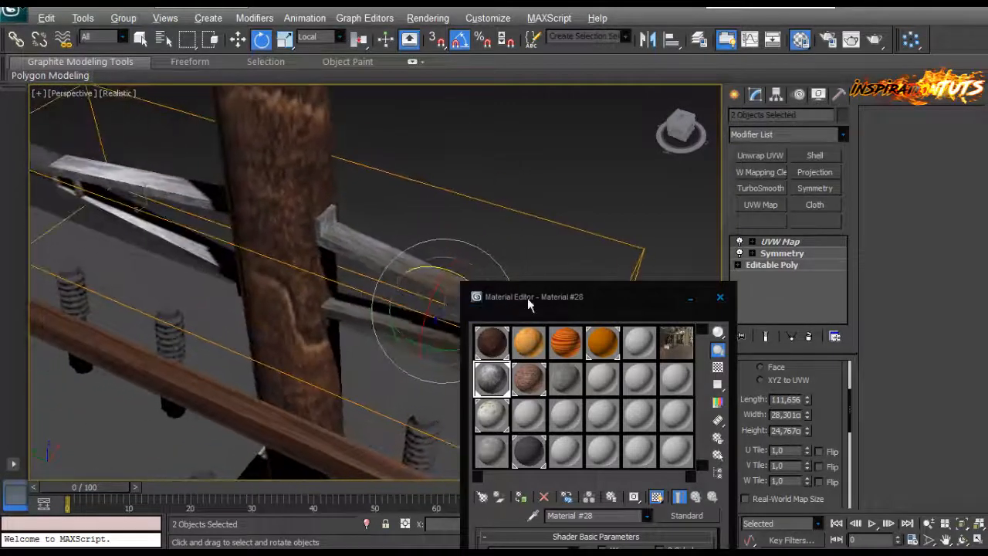
alt+middle_drag(383, 246, 278, 237)
Fine-tune the mapping length on the metal brackets and deselect them
mouse_move(807, 404)
mouse_down()
mouse_move(797, 466)
mouse_move(807, 394)
mouse_up()
alt+middle_drag(306, 325, 376, 301)
scroll(304, 257, down, 3)
click(525, 184)
scroll(467, 235, up, 3)
alt+middle_drag(467, 236, 449, 281)
alt+middle_drag(571, 239, 364, 291)
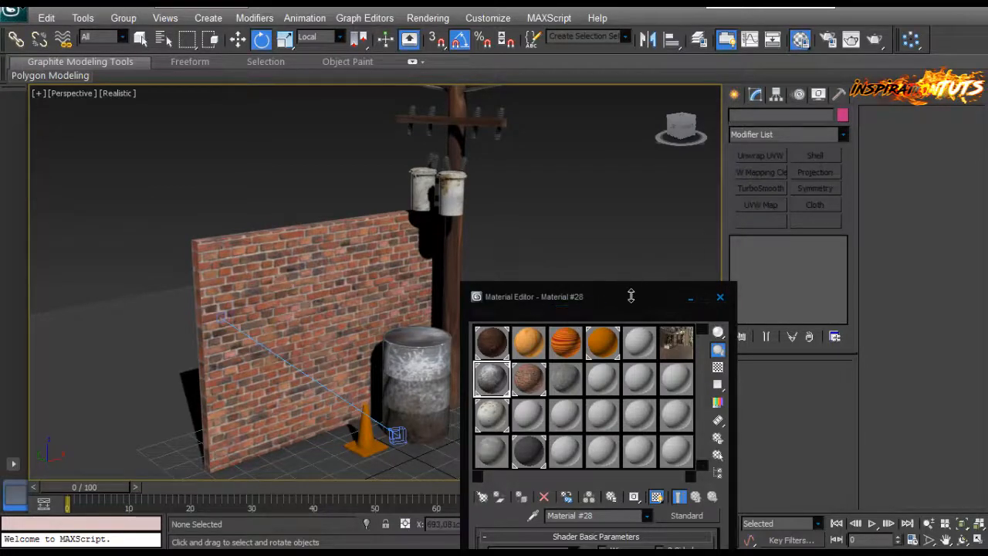
Close the Material Editor
drag(605, 289, 306, 162)
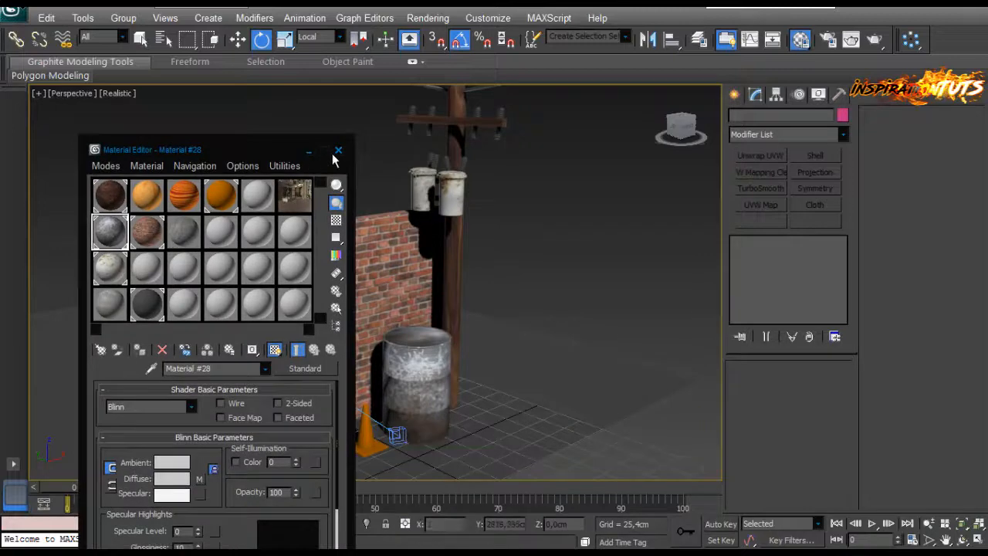
click(340, 151)
alt+middle_drag(470, 151, 506, 219)
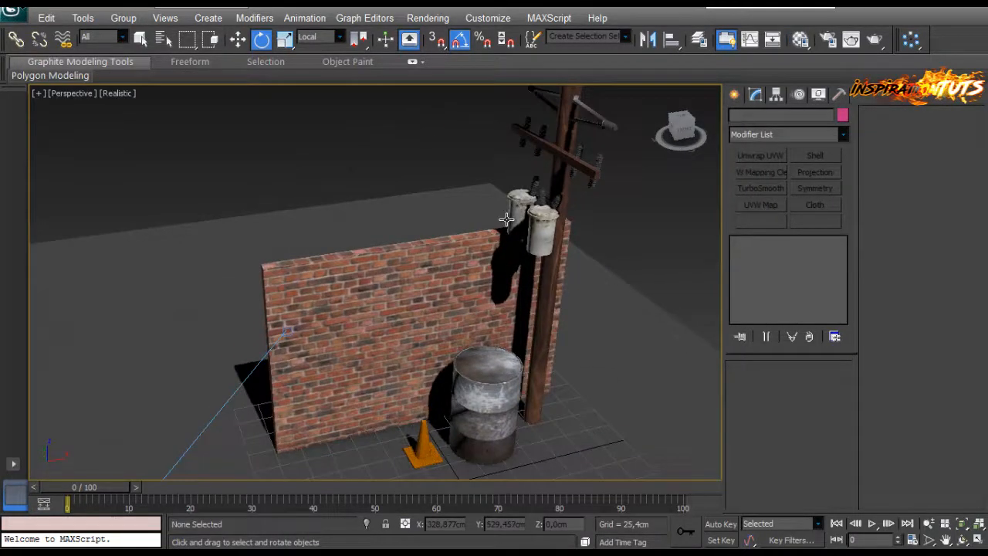